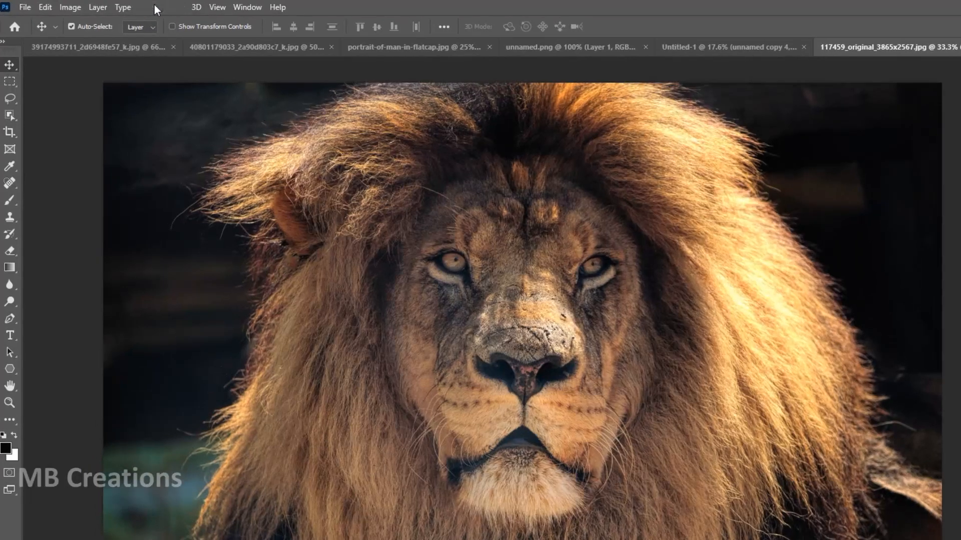
Open the lion photo in Select and Mask, select the subject automatically and refine the hair edges of its mane.
{"action": "left_click", "coordinate": [117, 6]}
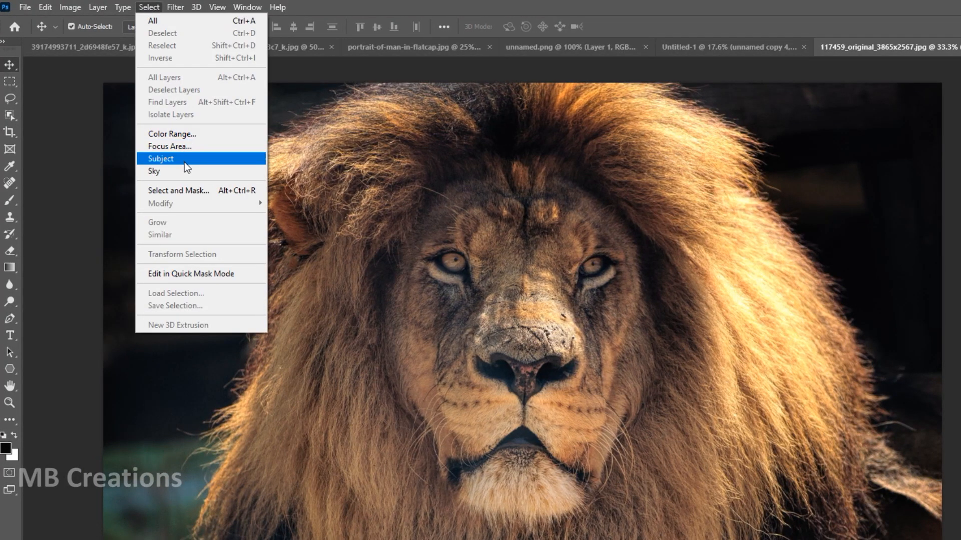
{"action": "left_click", "coordinate": [191, 190]}
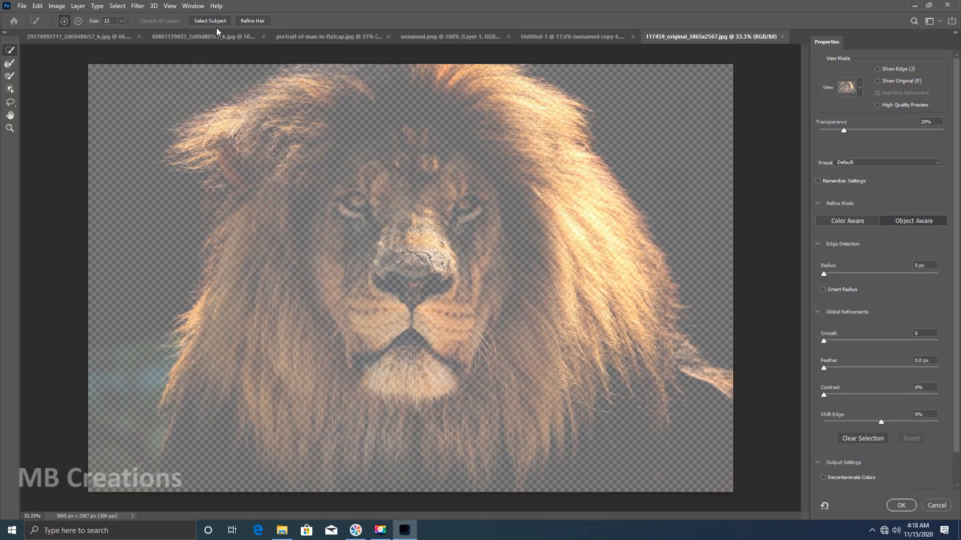
{"action": "left_click", "coordinate": [215, 22]}
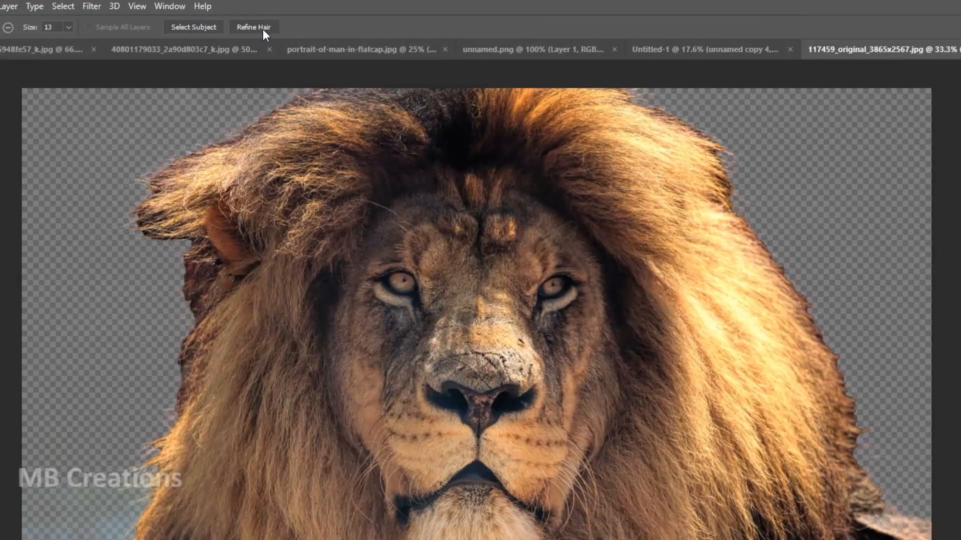
{"action": "left_click", "coordinate": [257, 28]}
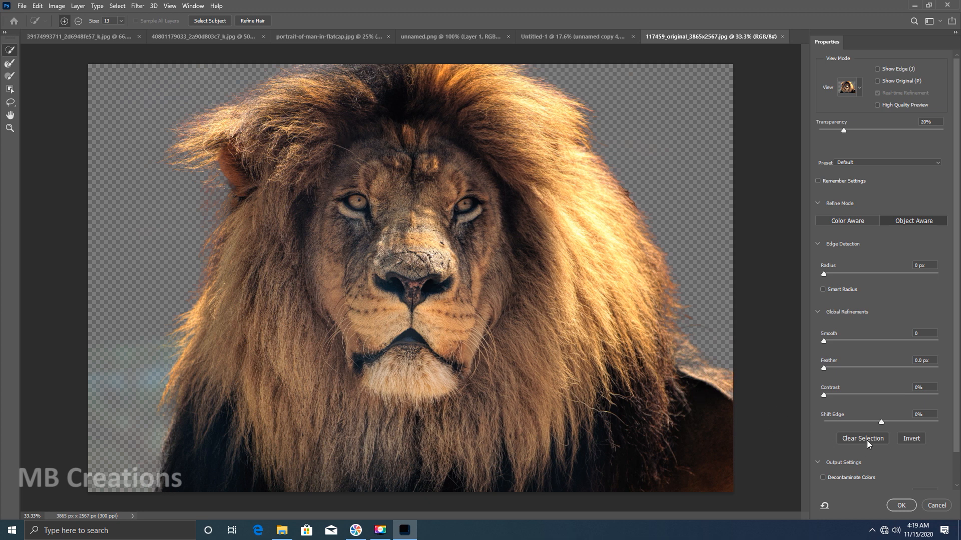
Keep the refined lion mask's output as Selection and accept the Select and Mask result.
{"action": "scroll", "coordinate": [867, 440], "scroll_direction": "down", "scroll_amount": 3}
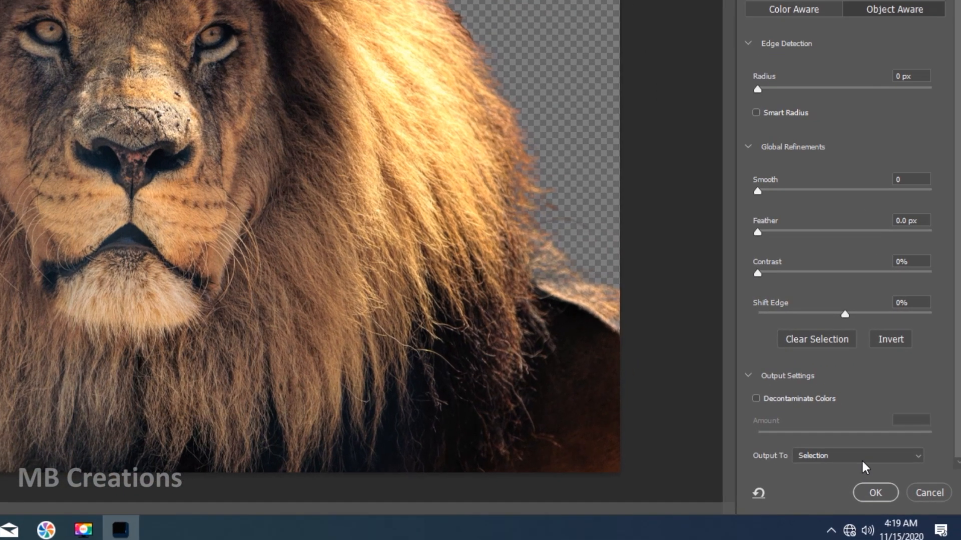
{"action": "left_click", "coordinate": [891, 482]}
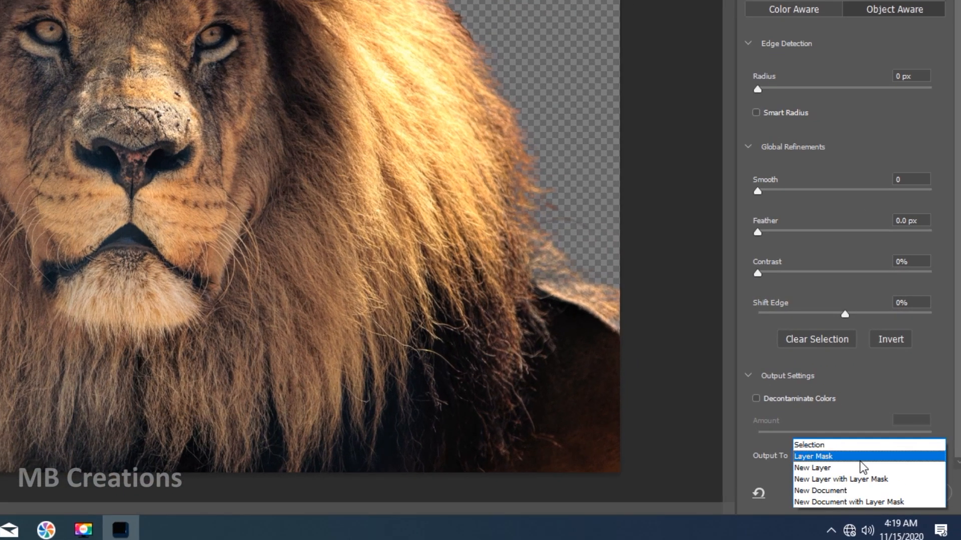
{"action": "left_click", "coordinate": [826, 445]}
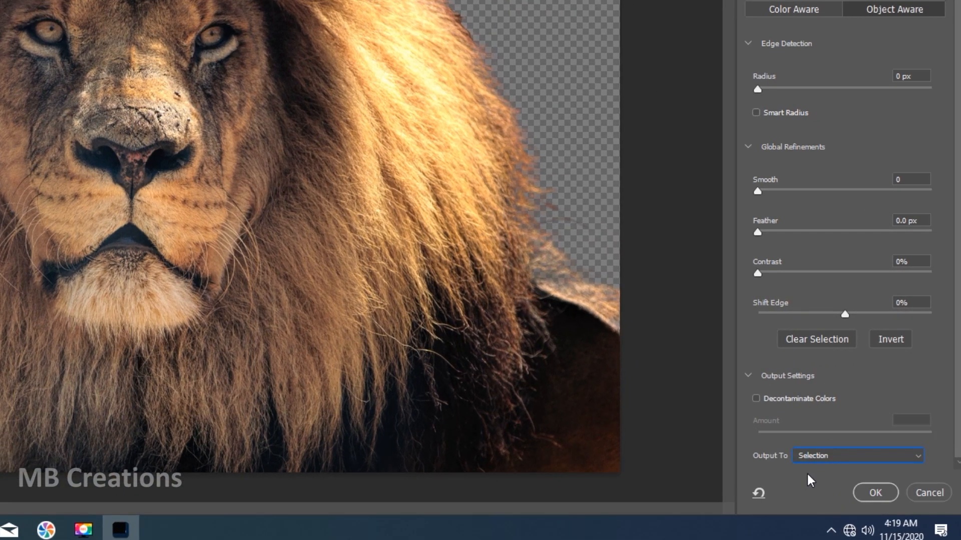
{"action": "left_click", "coordinate": [871, 495]}
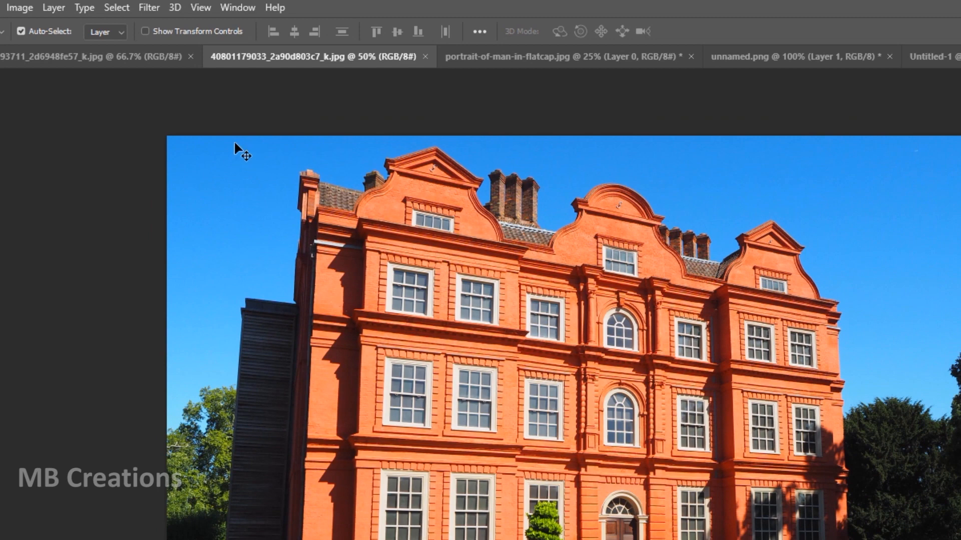
Select the sky automatically in the orange-red building photo.
{"action": "left_click", "coordinate": [120, 6]}
{"action": "left_click", "coordinate": [157, 210]}
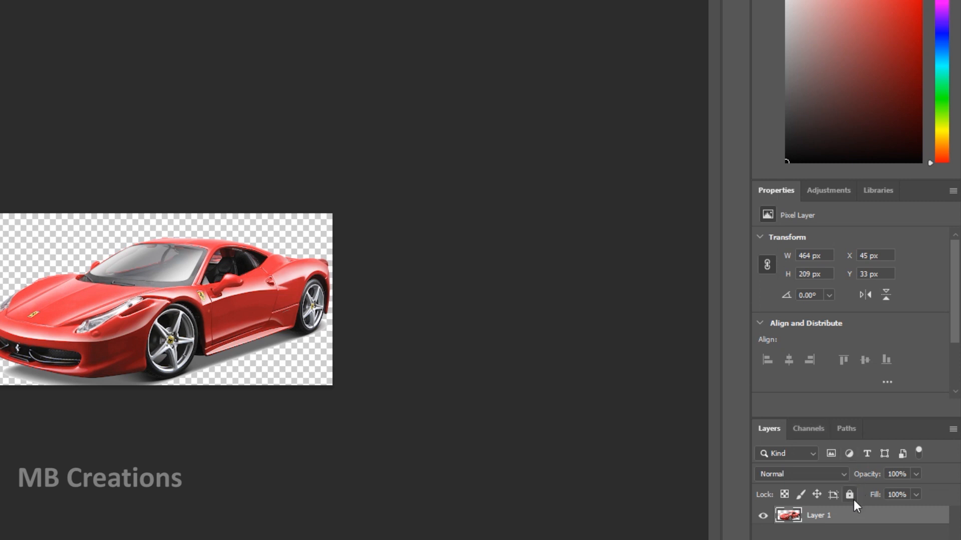
Convert the red car layer to a smart object and distort it outward from its upper-left corner to about 475 × 233 px.
{"action": "right_click", "coordinate": [870, 519]}
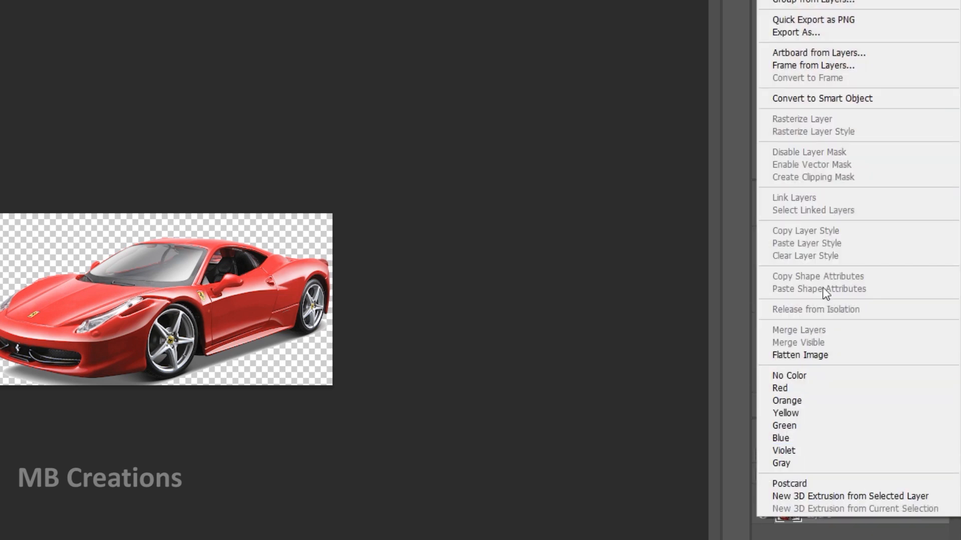
{"action": "left_click", "coordinate": [837, 98]}
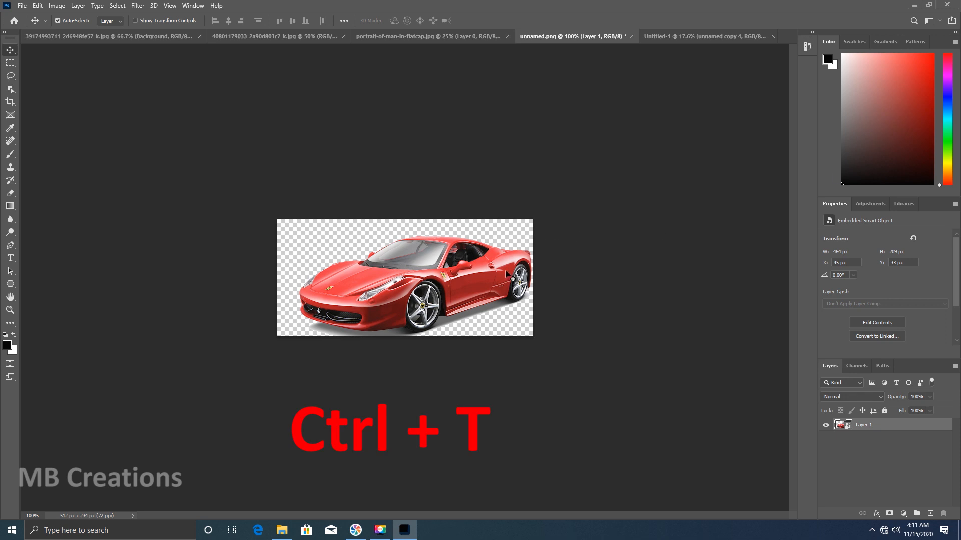
{"action": "key", "text": "ctrl+t"}
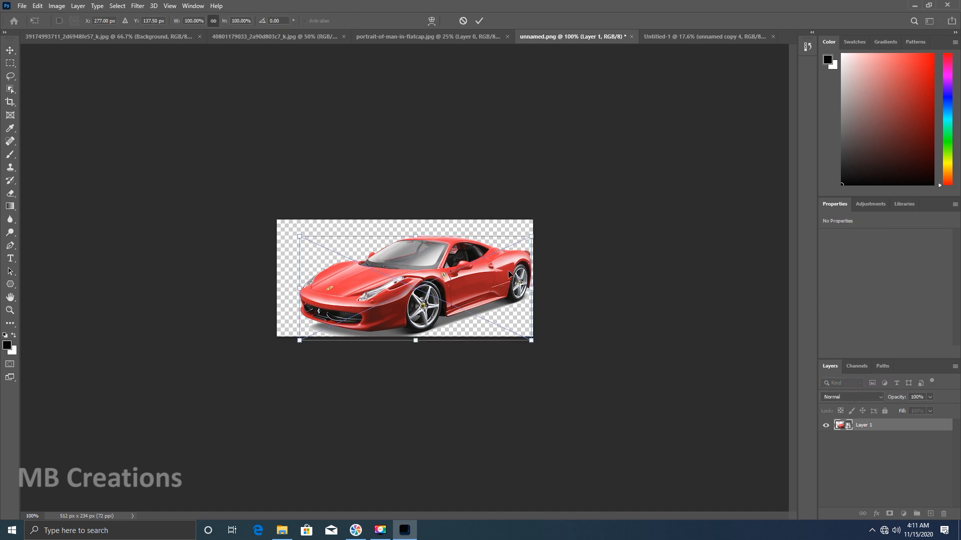
{"action": "right_click", "coordinate": [508, 273]}
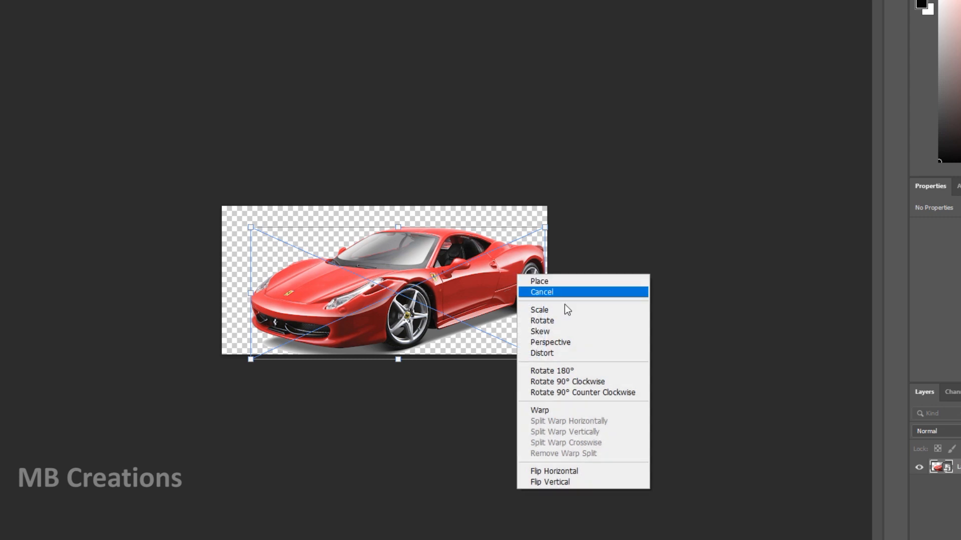
{"action": "left_click", "coordinate": [568, 353]}
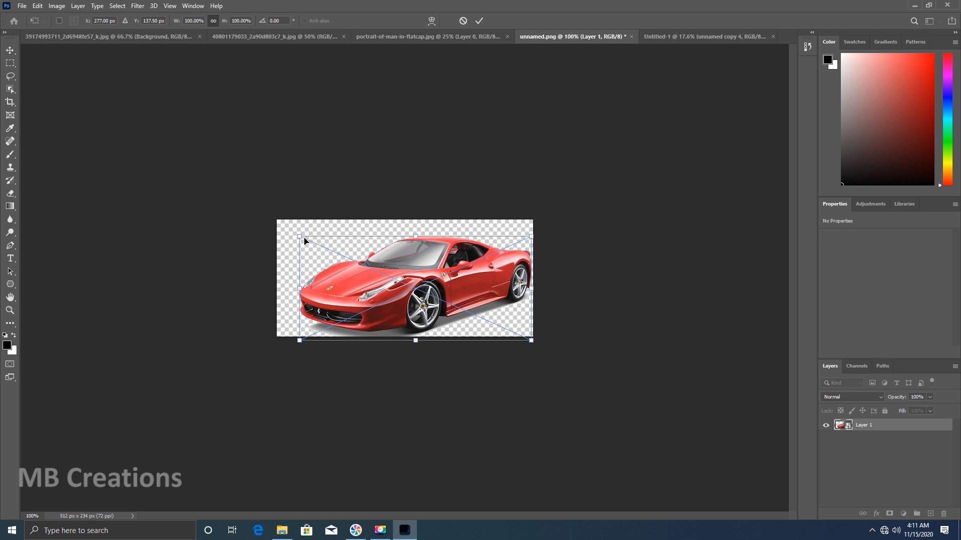
{"action": "left_click_drag", "start_coordinate": [302, 238], "coordinate": [291, 211]}
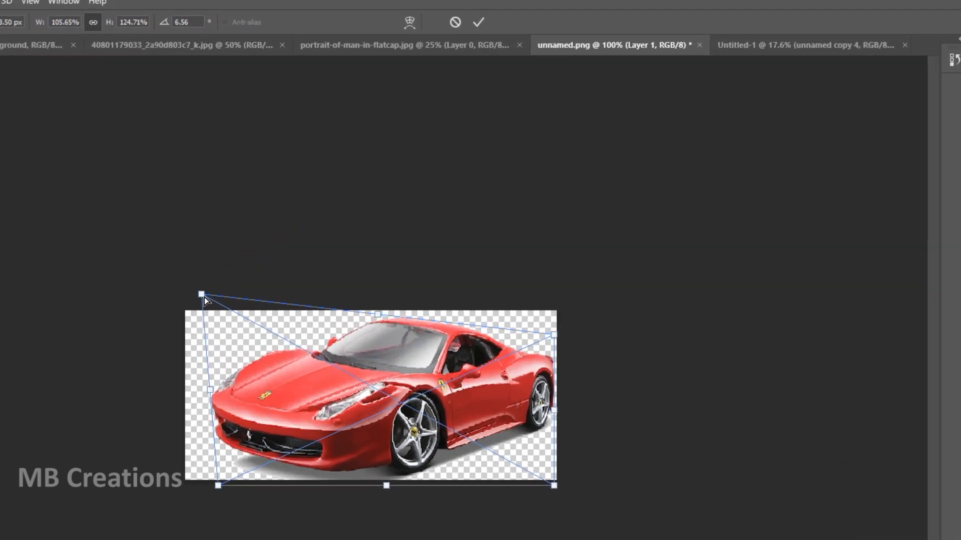
{"action": "left_click", "coordinate": [477, 22]}
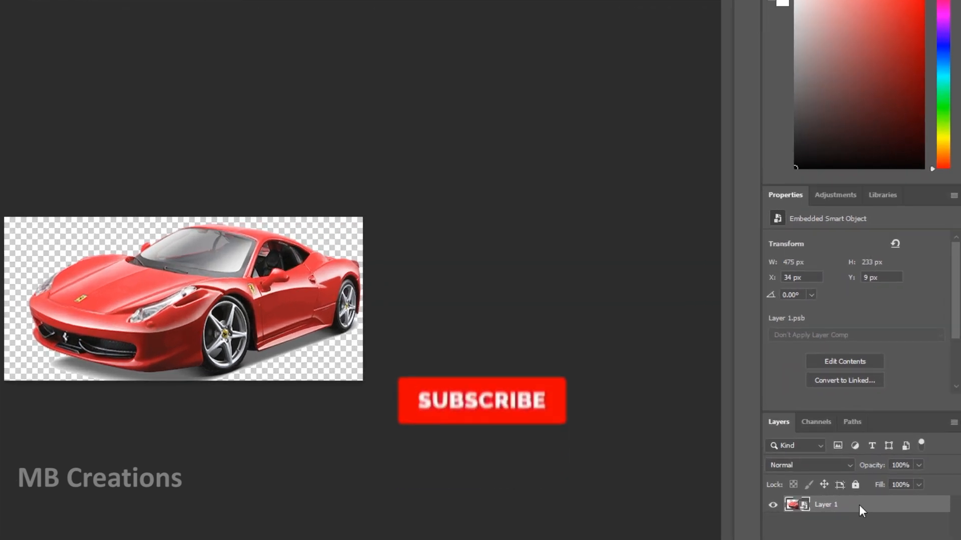
Reset the transform of the red car's smart object layer.
{"action": "right_click", "coordinate": [888, 426]}
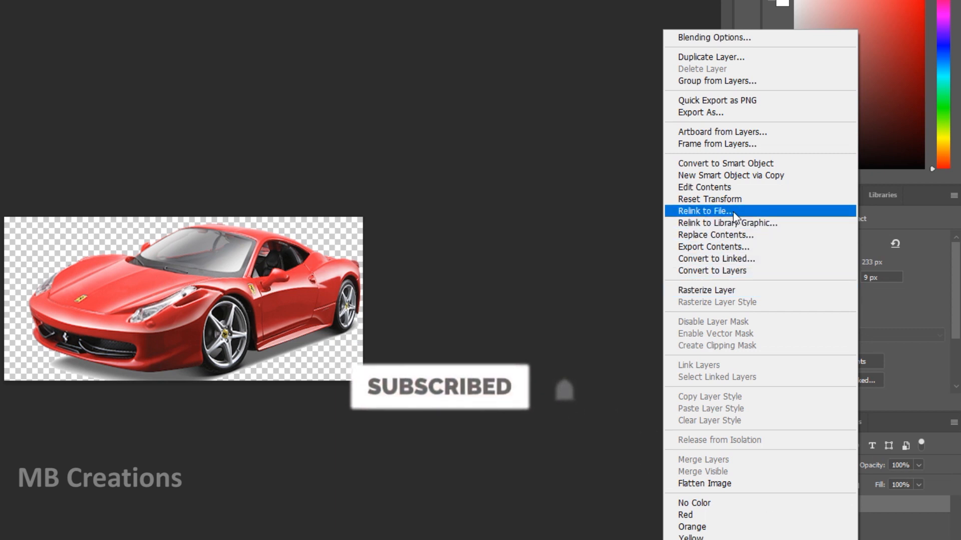
{"action": "left_click", "coordinate": [711, 199]}
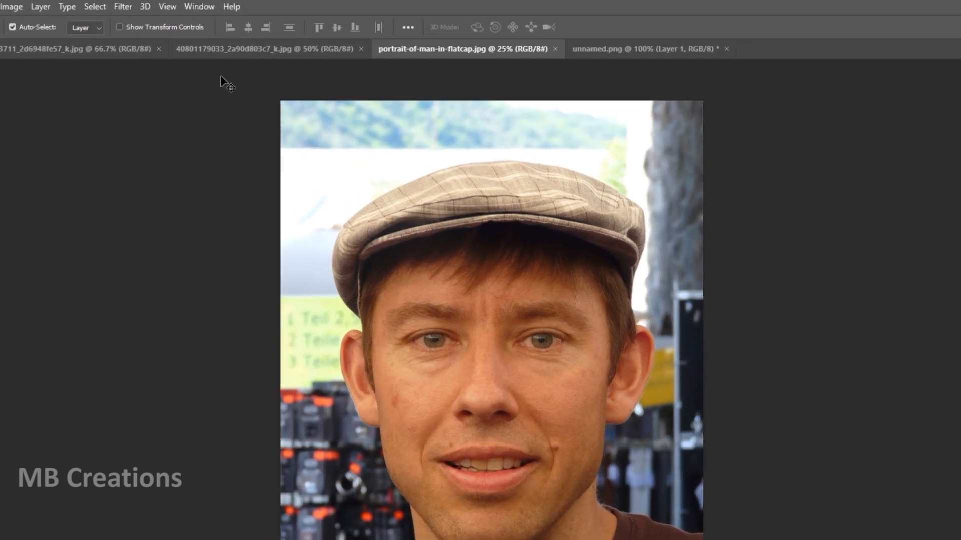
Enable the Skin Smoothing neural filter on the flat-cap portrait with Blur at 63 and compare it with the original.
{"action": "left_click", "coordinate": [134, 7]}
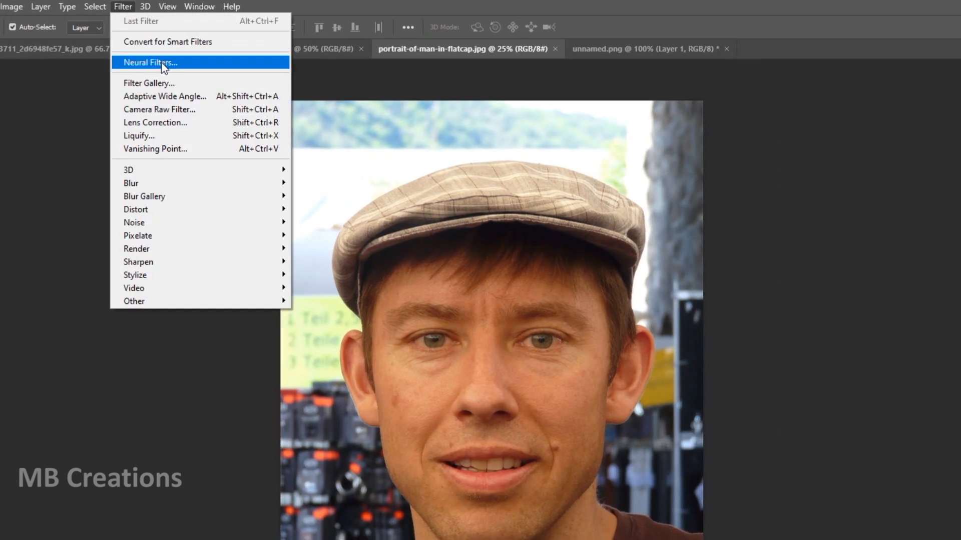
{"action": "left_click", "coordinate": [157, 62]}
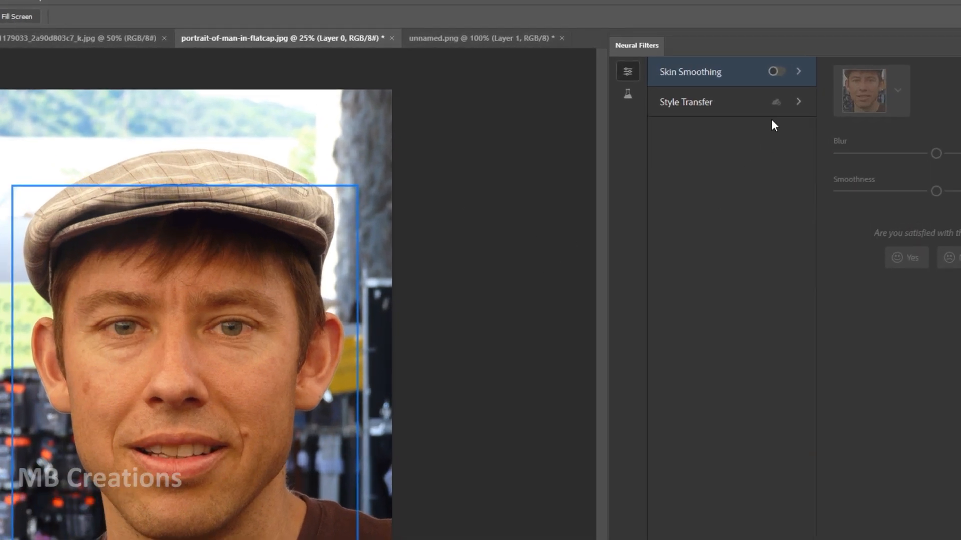
{"action": "left_click", "coordinate": [776, 75]}
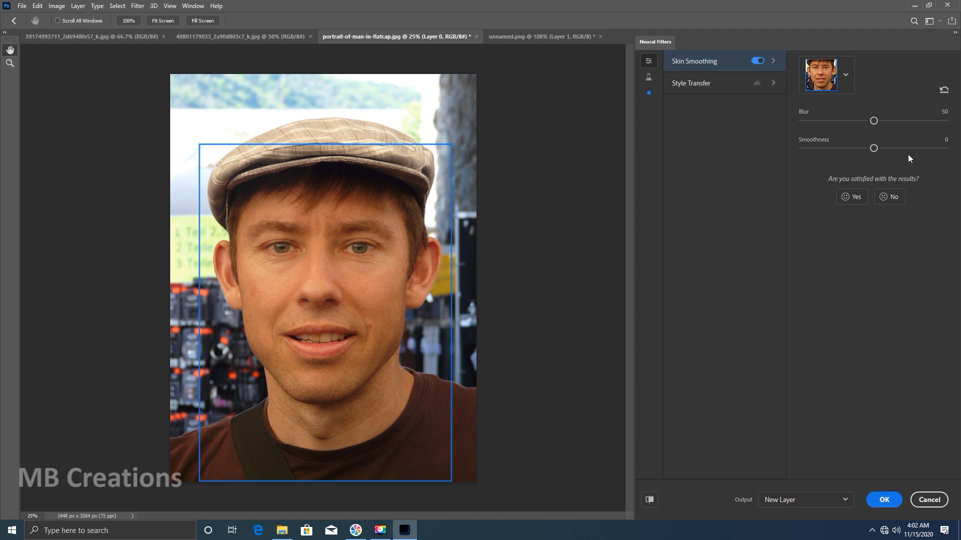
{"action": "left_click", "coordinate": [893, 120]}
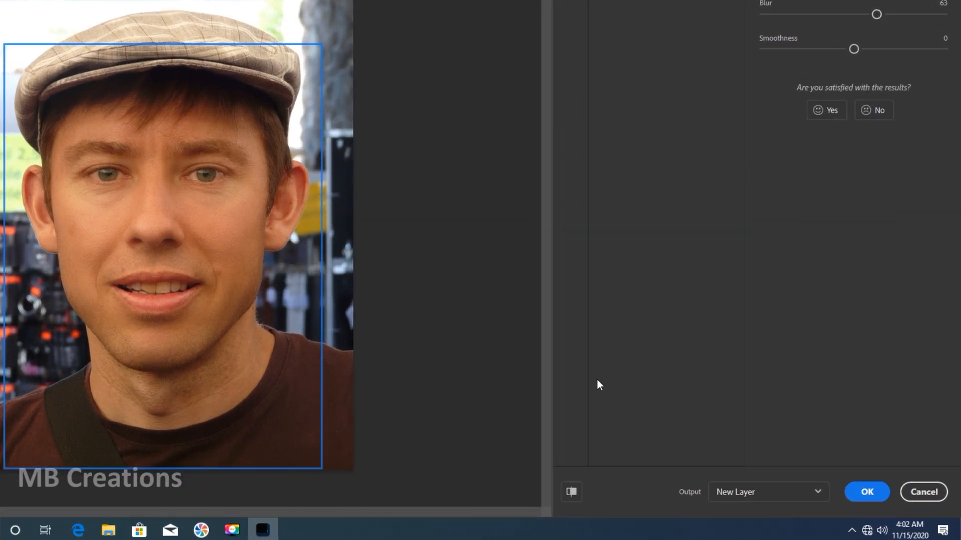
{"action": "left_click", "coordinate": [572, 491]}
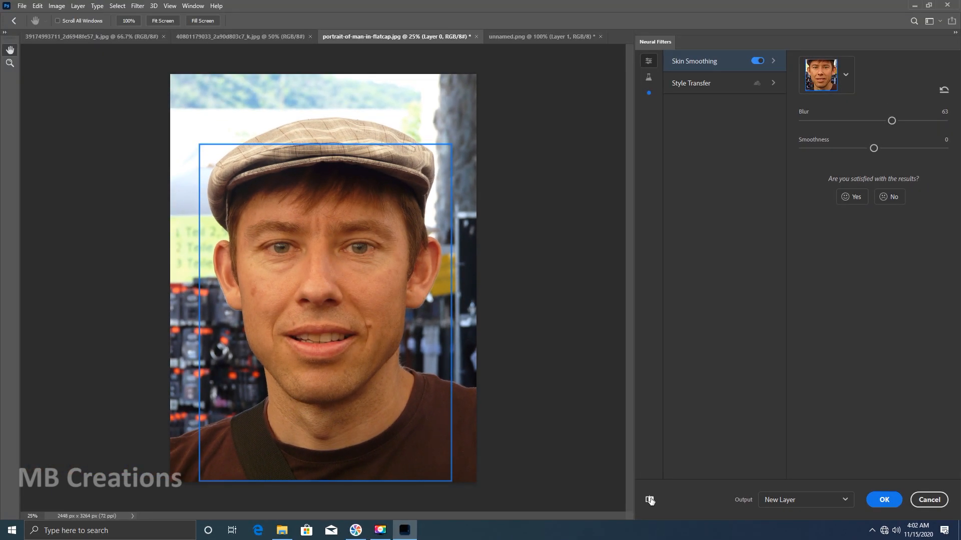
{"action": "left_click", "coordinate": [650, 500]}
Set the Skin Smoothing filter's Blur to 79 and Smoothness to 12, comparing the preview with the original.
{"action": "left_click", "coordinate": [916, 121]}
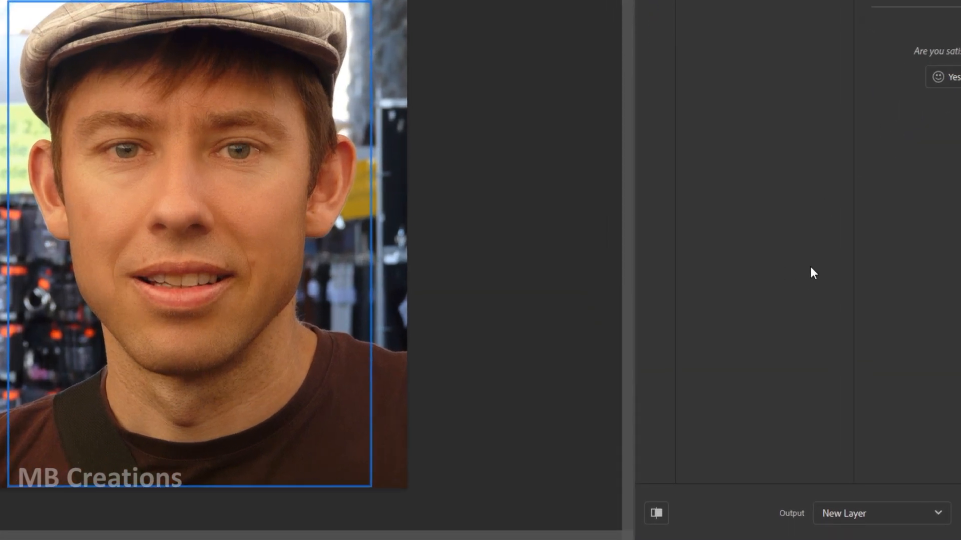
{"action": "left_click", "coordinate": [656, 513]}
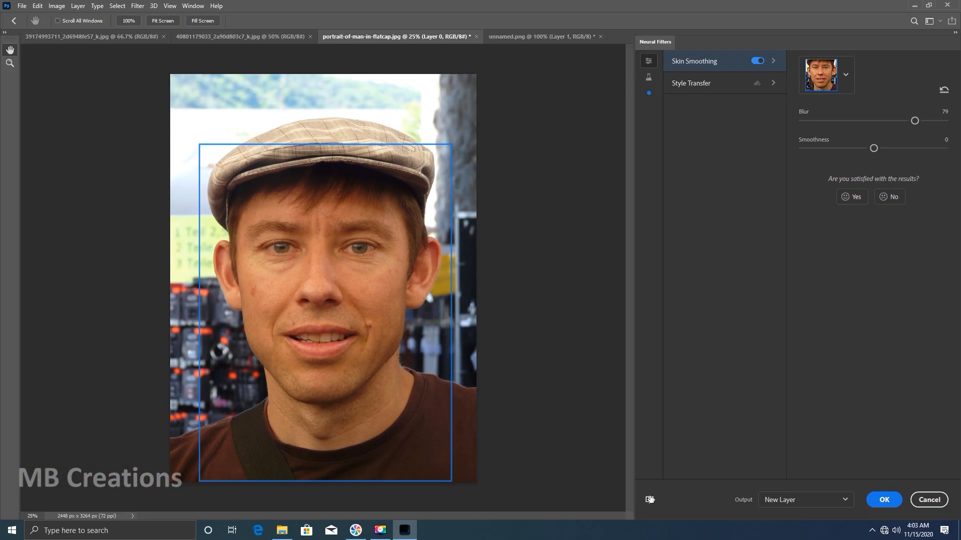
{"action": "left_click", "coordinate": [891, 148]}
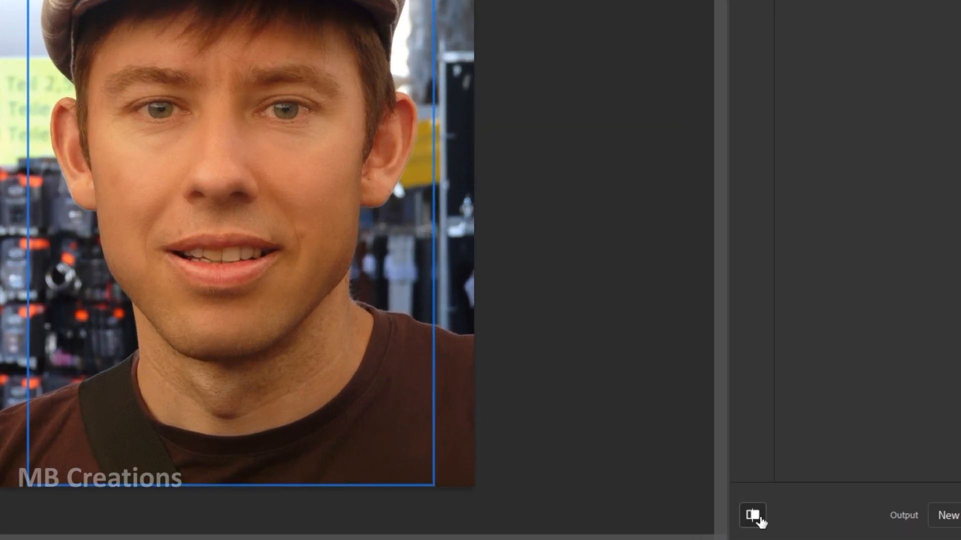
{"action": "left_click", "coordinate": [759, 517]}
{"action": "left_click", "coordinate": [756, 517]}
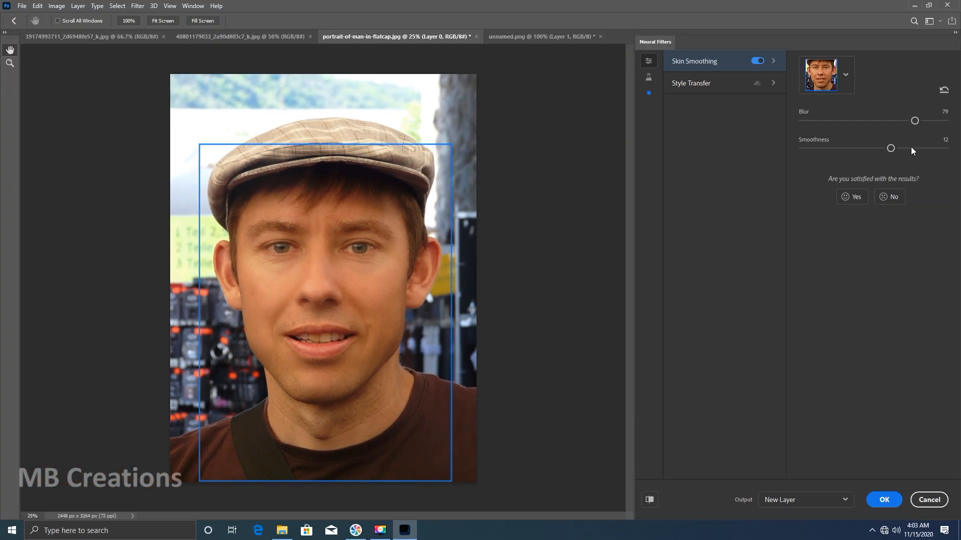
Set the Skin Smoothing filter's Smoothness to 25 and compare the preview with the original portrait.
{"action": "left_click", "coordinate": [911, 148]}
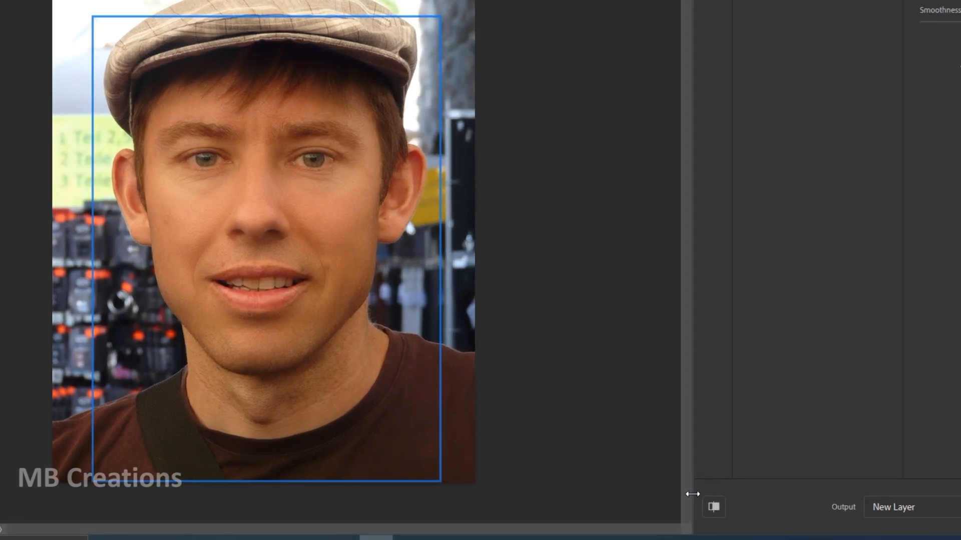
{"action": "left_click", "coordinate": [715, 508]}
{"action": "left_click", "coordinate": [715, 508]}
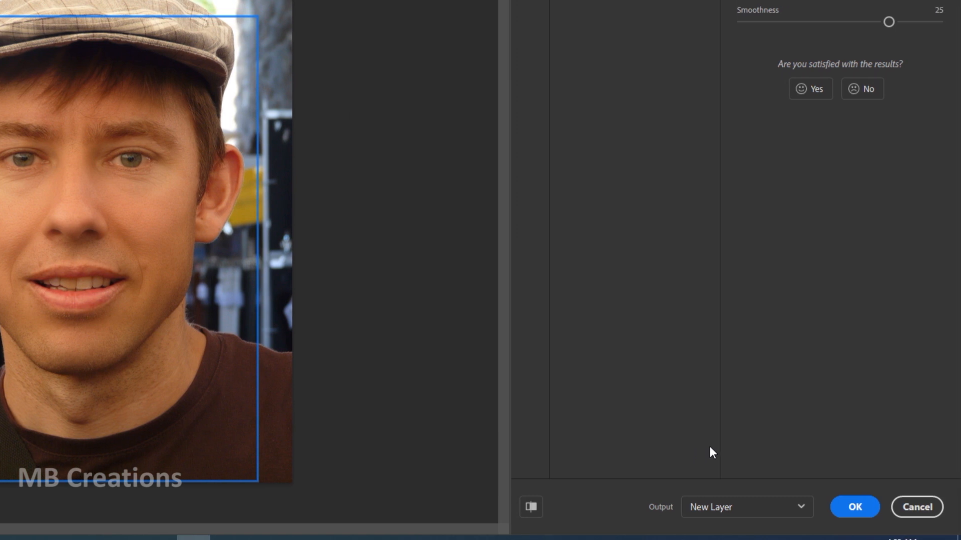
Keep the filter output as New Layer and apply the skin smoothing to the portrait.
{"action": "left_click", "coordinate": [774, 508]}
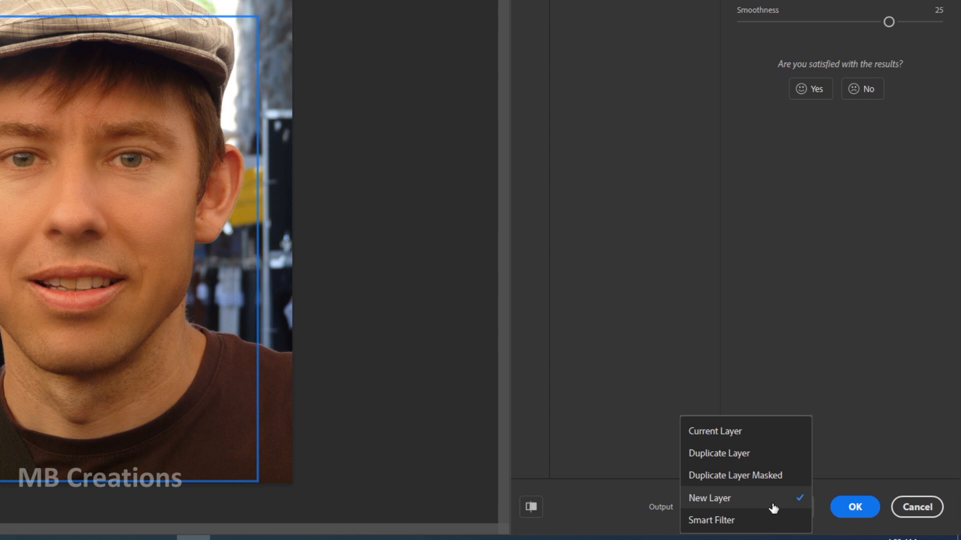
{"action": "left_click", "coordinate": [757, 502]}
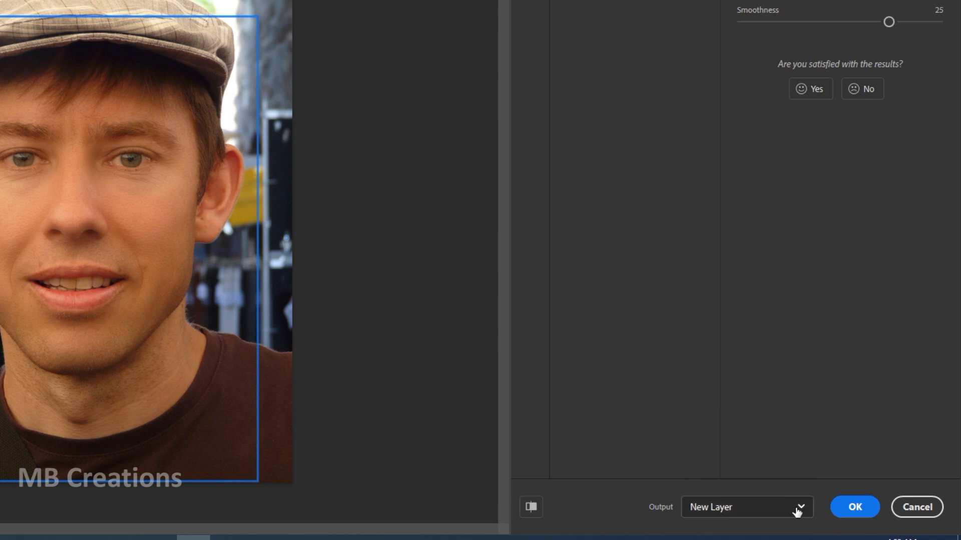
{"action": "left_click", "coordinate": [849, 514]}
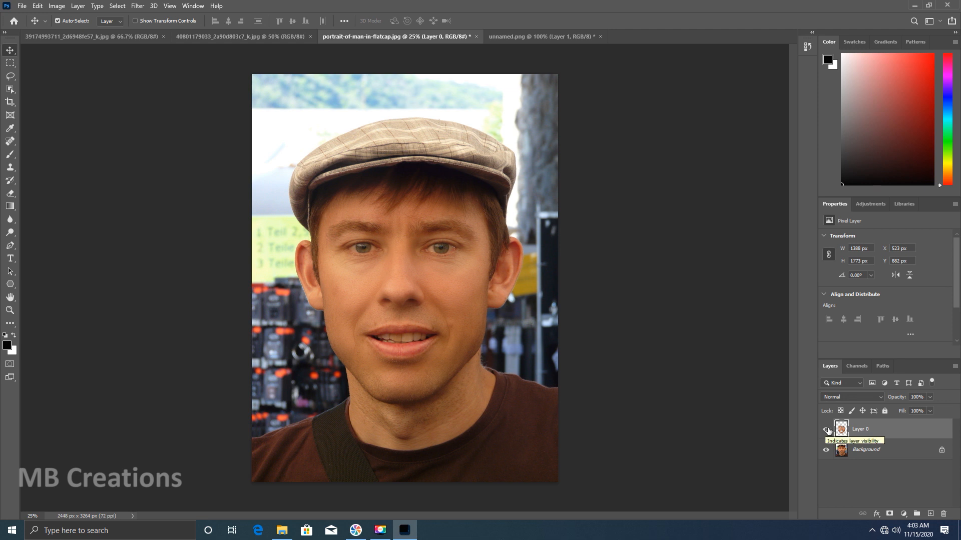
Hide and show the smoothed skin layer to compare it with the original portrait, and switch to the Move tool.
{"action": "left_click", "coordinate": [826, 430]}
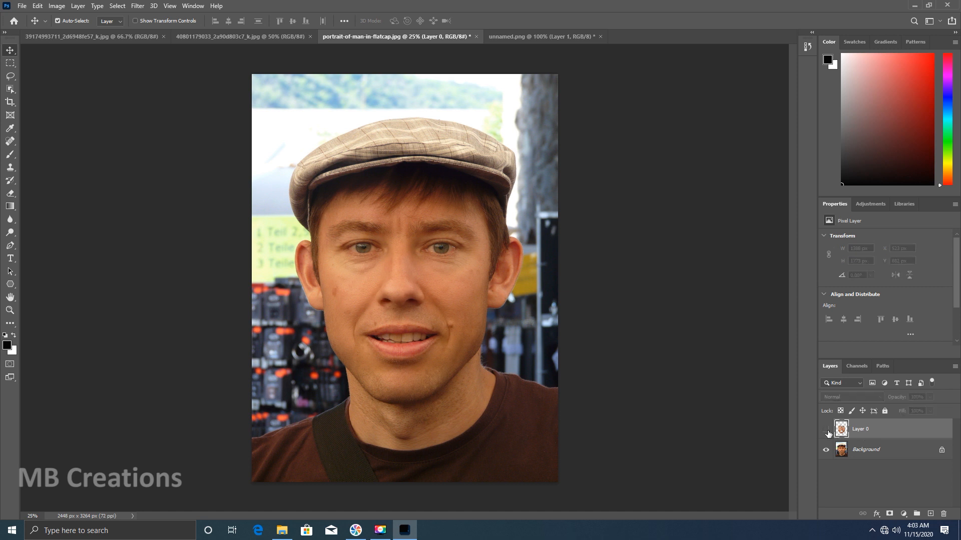
{"action": "left_click", "coordinate": [826, 430]}
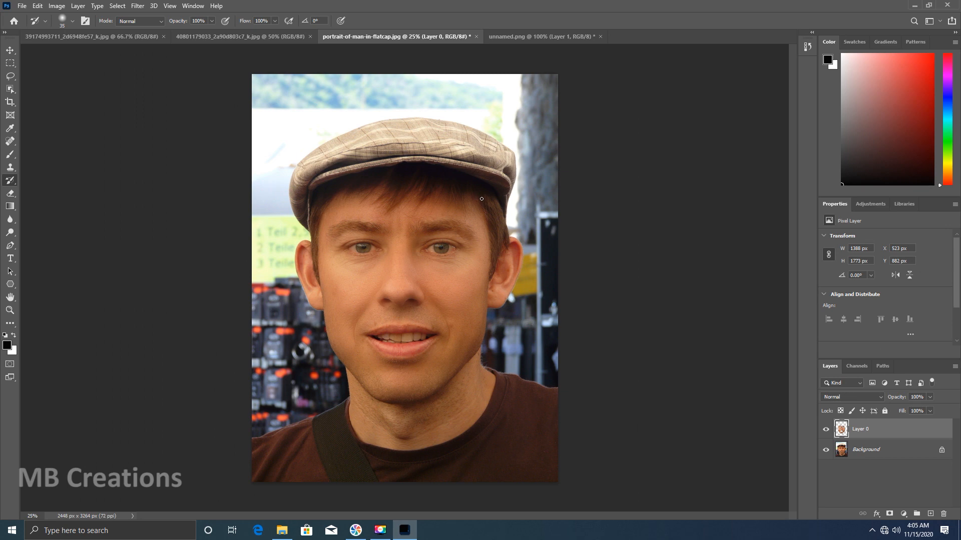
{"action": "key", "text": "v"}
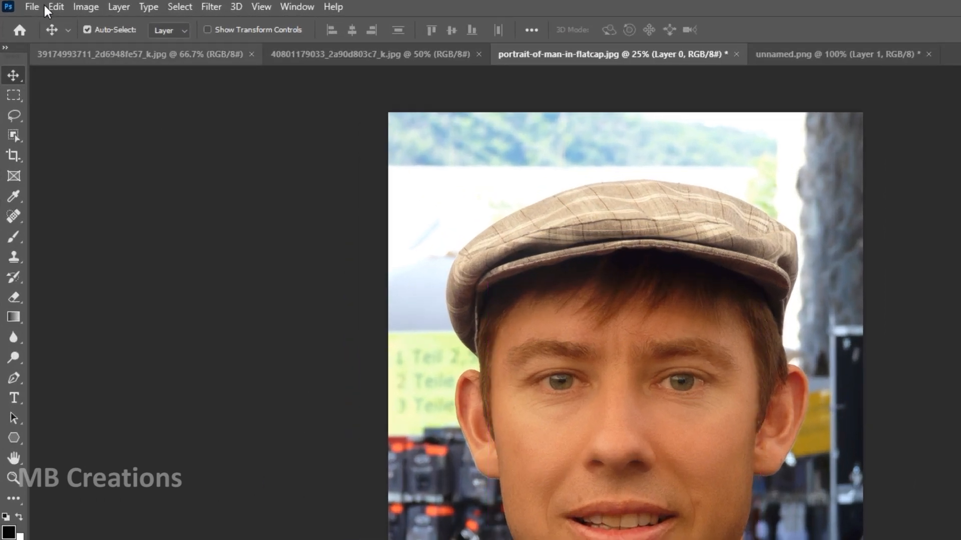
Create a new blank document 1000 pixels wide and 1000 pixels high.
{"action": "left_click", "coordinate": [22, 5]}
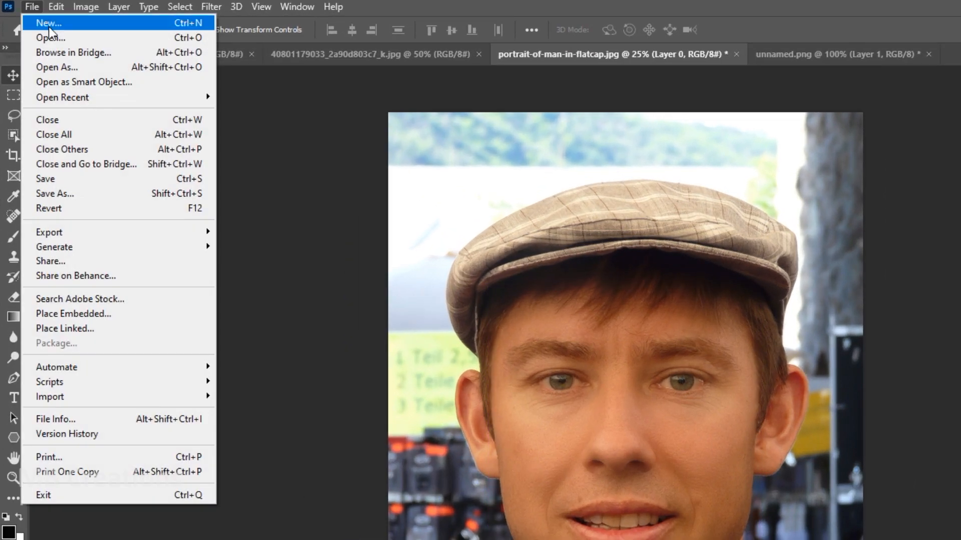
{"action": "left_click", "coordinate": [49, 24]}
{"action": "double_click", "coordinate": [635, 198]}
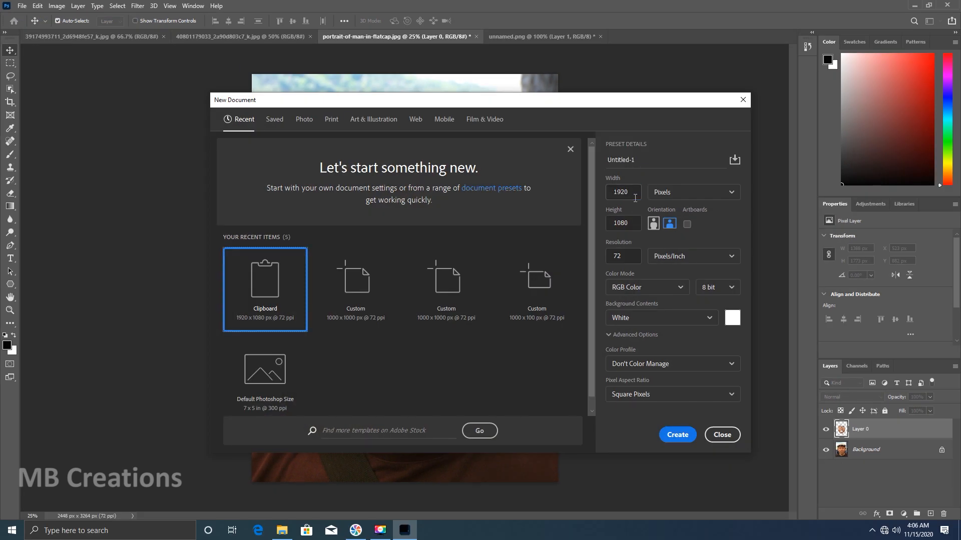
{"action": "double_click", "coordinate": [634, 198]}
{"action": "type", "text": "1000"}
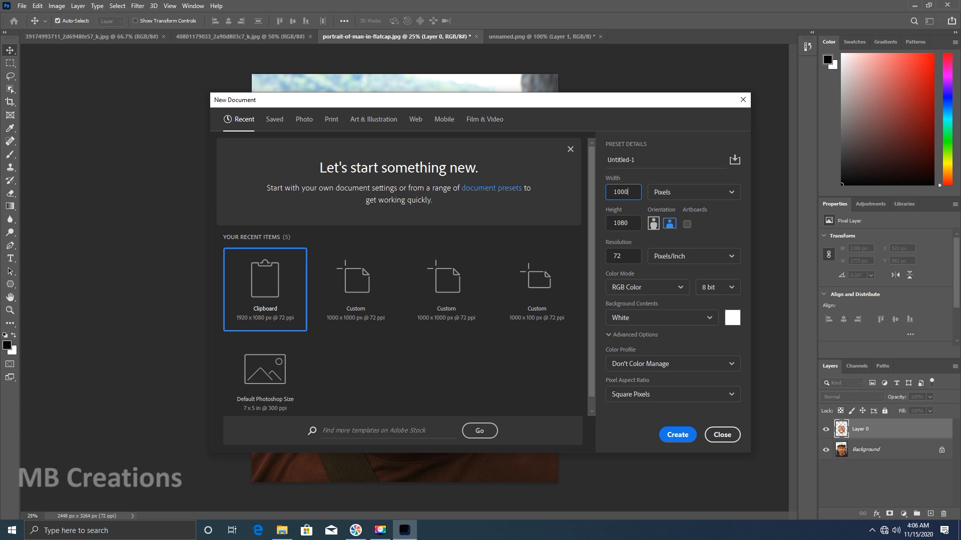
{"action": "key", "text": "Tab"}
{"action": "key", "text": "Tab"}
{"action": "type", "text": "1000"}
{"action": "left_click", "coordinate": [670, 433]}
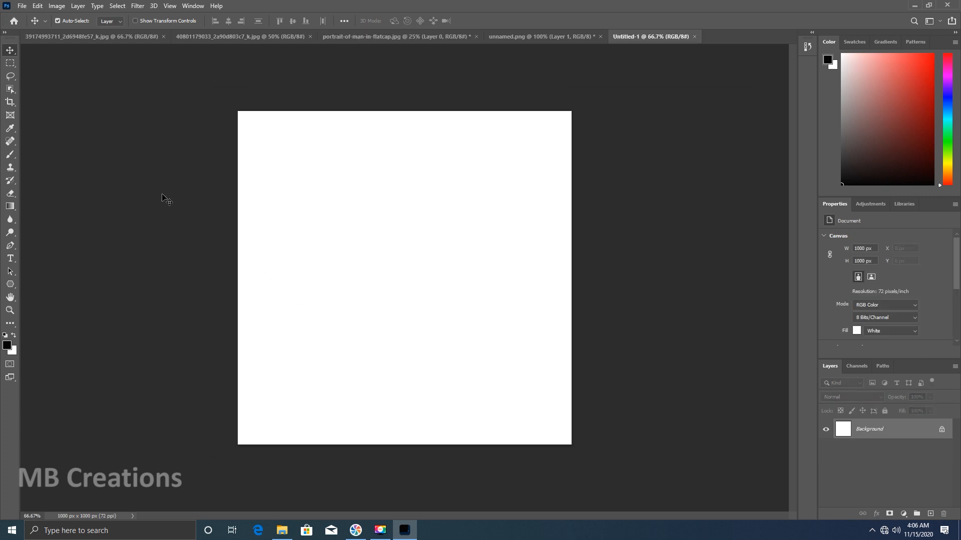
Paint freehand black Brush strokes on the blank canvas and view them as a repeating tile with Pattern Preview.
{"action": "key", "text": "b"}
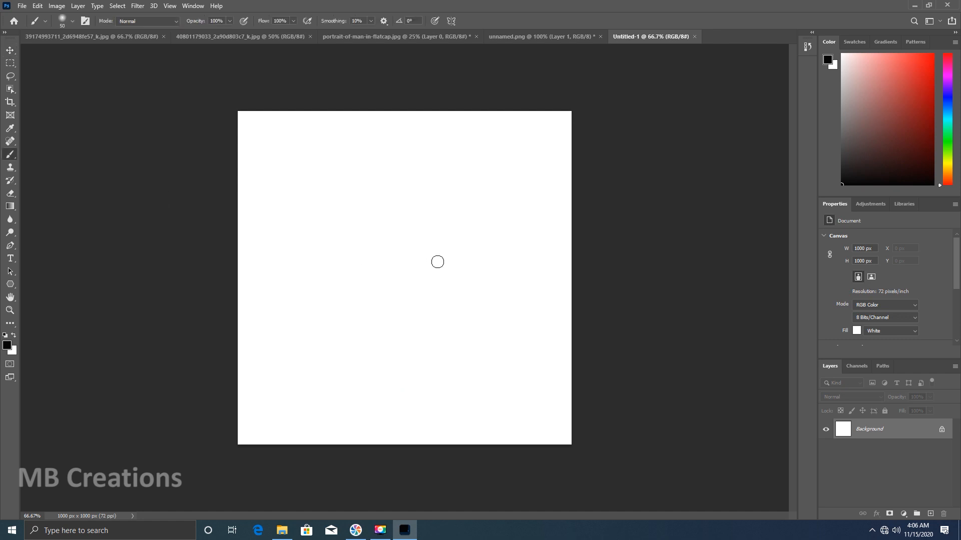
{"action": "mouse_move", "coordinate": [406, 205]}
{"action": "left_mouse_down"}
{"action": "mouse_move", "coordinate": [456, 272]}
{"action": "mouse_move", "coordinate": [414, 312]}
{"action": "mouse_move", "coordinate": [381, 300]}
{"action": "mouse_move", "coordinate": [399, 194]}
{"action": "mouse_move", "coordinate": [372, 190]}
{"action": "mouse_move", "coordinate": [395, 298]}
{"action": "mouse_move", "coordinate": [384, 360]}
{"action": "mouse_move", "coordinate": [344, 313]}
{"action": "mouse_move", "coordinate": [361, 283]}
{"action": "mouse_move", "coordinate": [341, 228]}
{"action": "mouse_move", "coordinate": [352, 185]}
{"action": "left_mouse_up"}
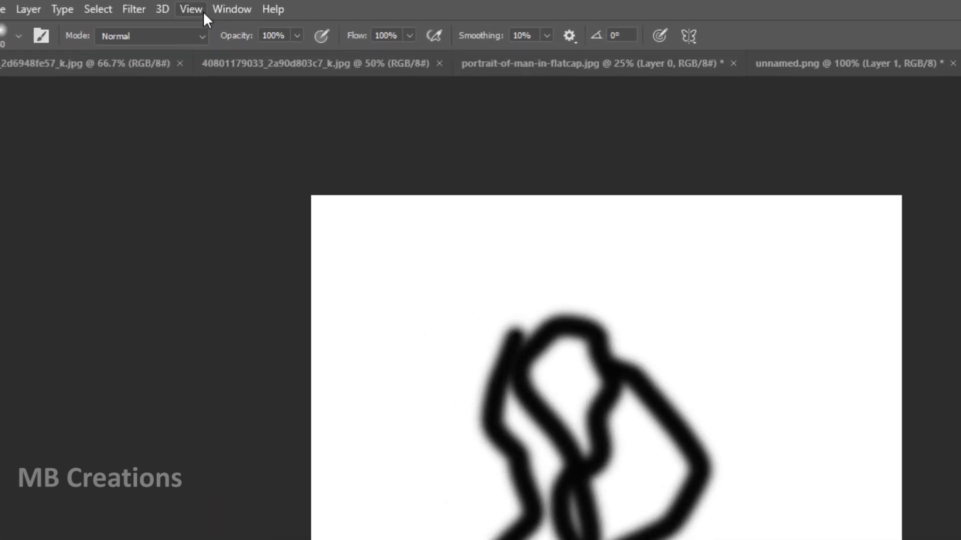
{"action": "left_click", "coordinate": [170, 6]}
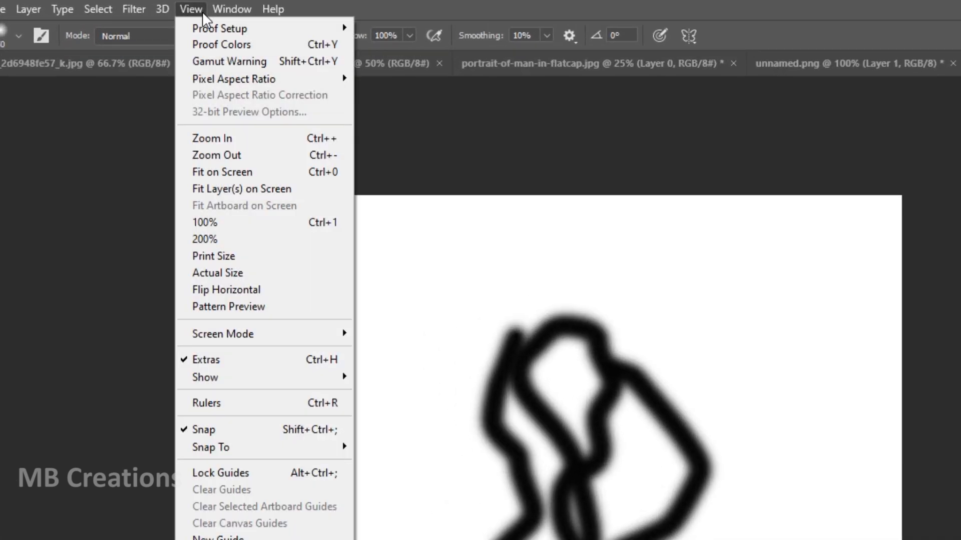
{"action": "left_click", "coordinate": [259, 307]}
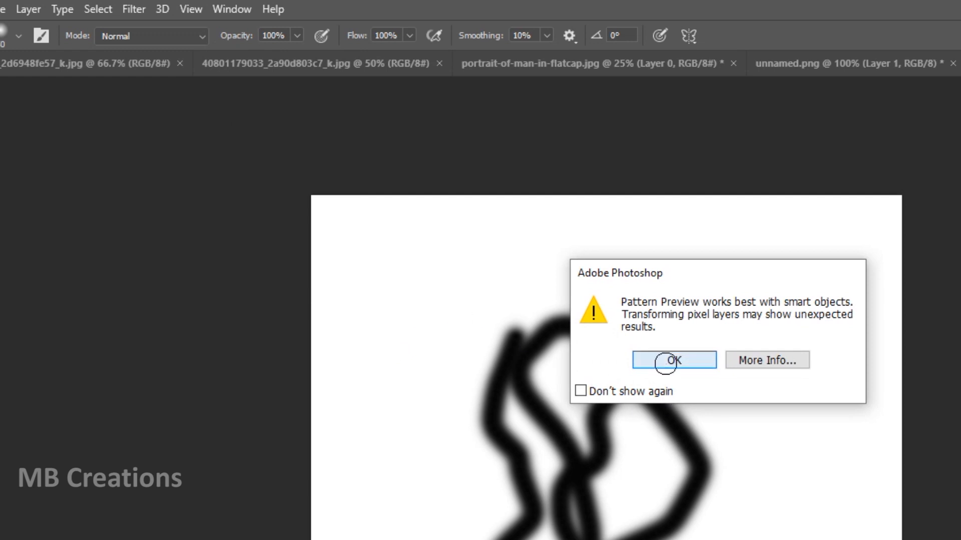
{"action": "left_click", "coordinate": [666, 363]}
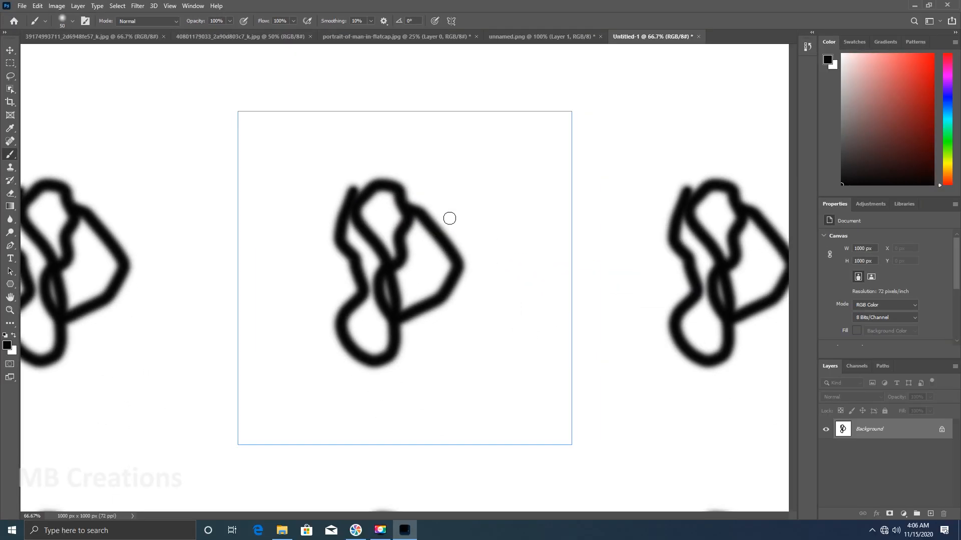
{"action": "scroll", "coordinate": [448, 218], "scroll_direction": "down", "scroll_amount": 4}
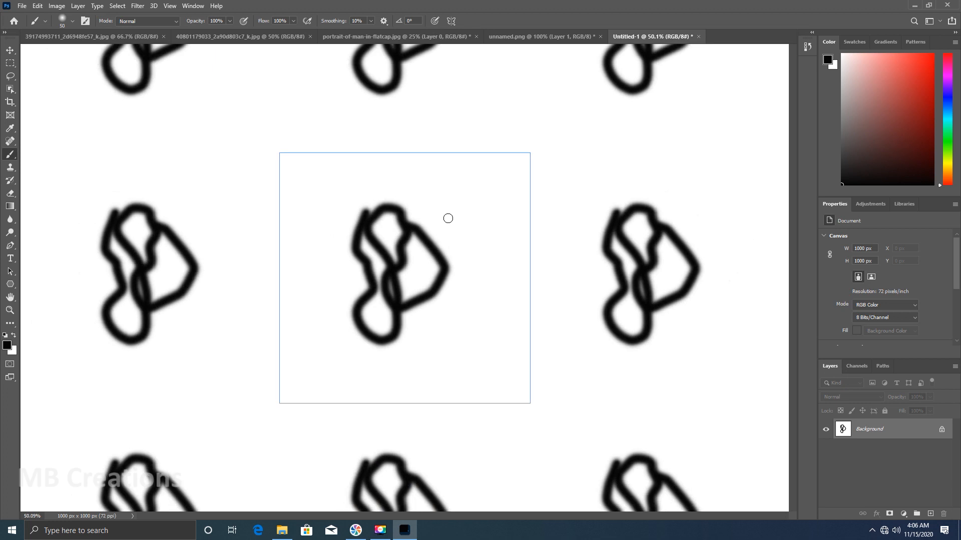
{"action": "mouse_move", "coordinate": [390, 223]}
{"action": "left_mouse_down"}
{"action": "mouse_move", "coordinate": [422, 221]}
{"action": "mouse_move", "coordinate": [455, 238]}
{"action": "mouse_move", "coordinate": [459, 274]}
{"action": "mouse_move", "coordinate": [404, 332]}
{"action": "mouse_move", "coordinate": [376, 326]}
{"action": "mouse_move", "coordinate": [355, 300]}
{"action": "mouse_move", "coordinate": [353, 224]}
{"action": "mouse_move", "coordinate": [386, 209]}
{"action": "mouse_move", "coordinate": [427, 309]}
{"action": "mouse_move", "coordinate": [419, 333]}
{"action": "mouse_move", "coordinate": [463, 312]}
{"action": "mouse_move", "coordinate": [470, 274]}
{"action": "mouse_move", "coordinate": [448, 222]}
{"action": "mouse_move", "coordinate": [420, 212]}
{"action": "mouse_move", "coordinate": [399, 297]}
{"action": "left_mouse_up"}
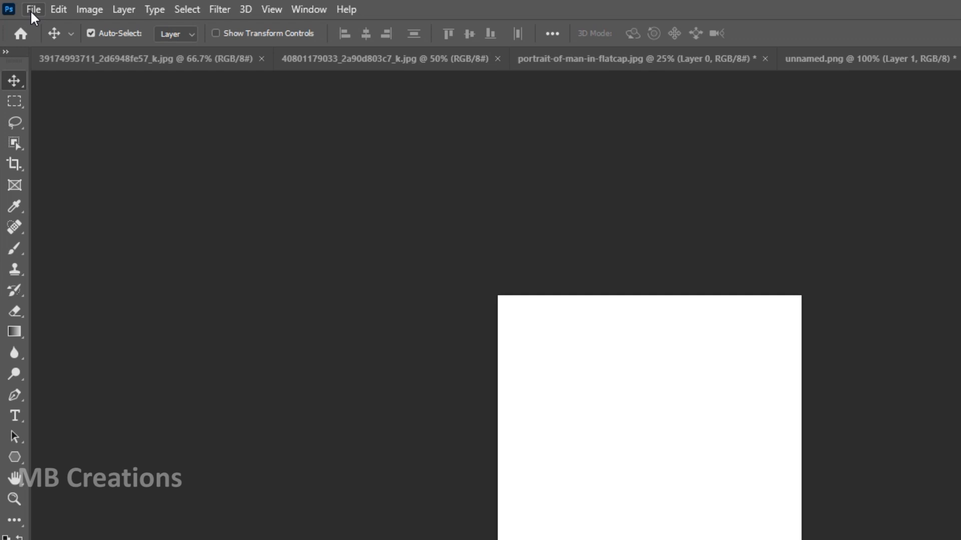
Place the red car image "unnamed" as a linked smart object and scale it down proportionally to about 79%.
{"action": "left_click", "coordinate": [33, 10]}
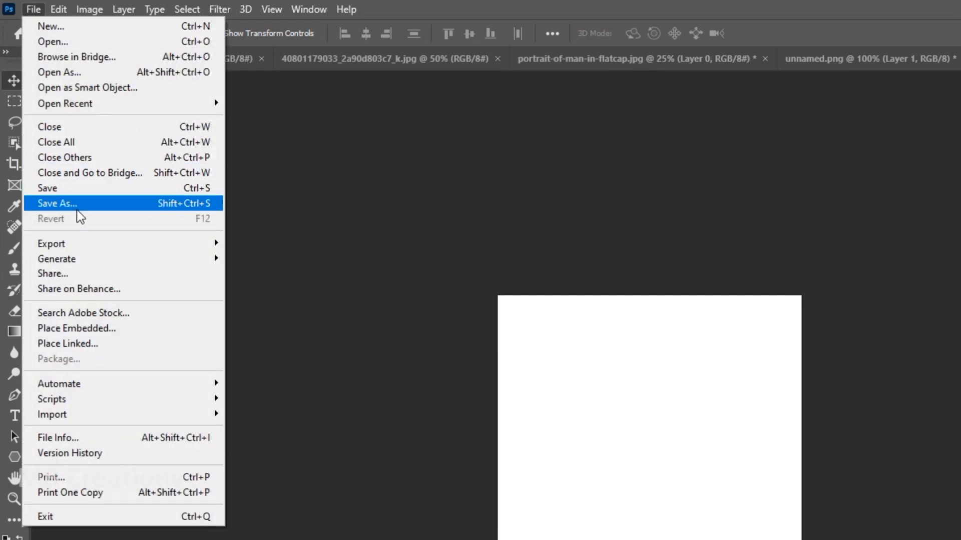
{"action": "left_click", "coordinate": [100, 343]}
{"action": "double_click", "coordinate": [200, 277]}
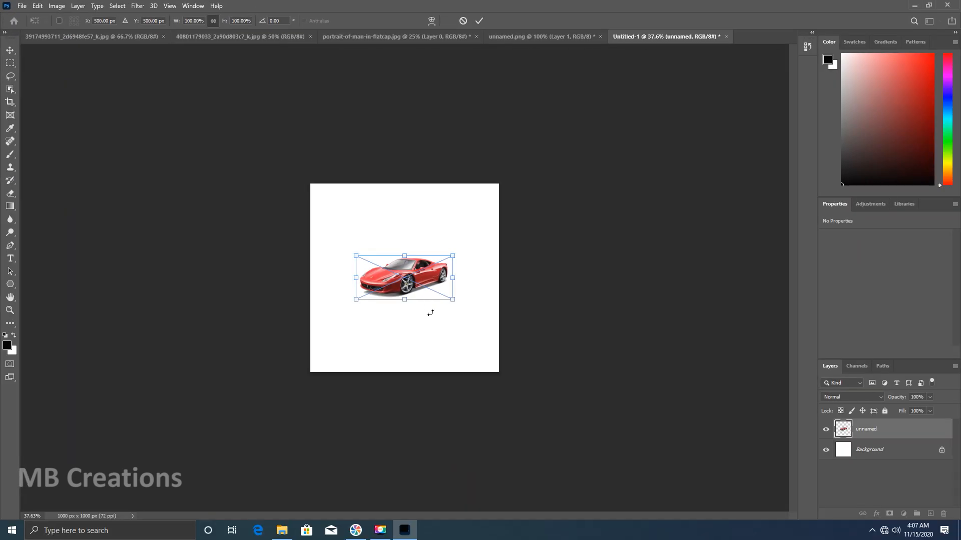
{"action": "mouse_move", "coordinate": [450, 296]}
{"action": "left_mouse_down"}
{"action": "mouse_move", "coordinate": [441, 283]}
{"action": "mouse_move", "coordinate": [449, 296]}
{"action": "mouse_move", "coordinate": [432, 291]}
{"action": "left_mouse_up"}
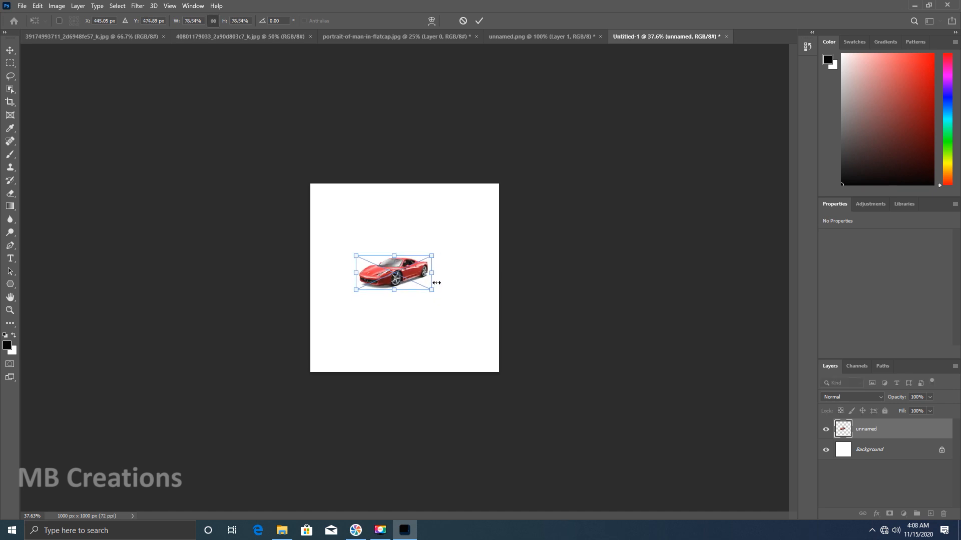
{"action": "key", "text": "Return"}
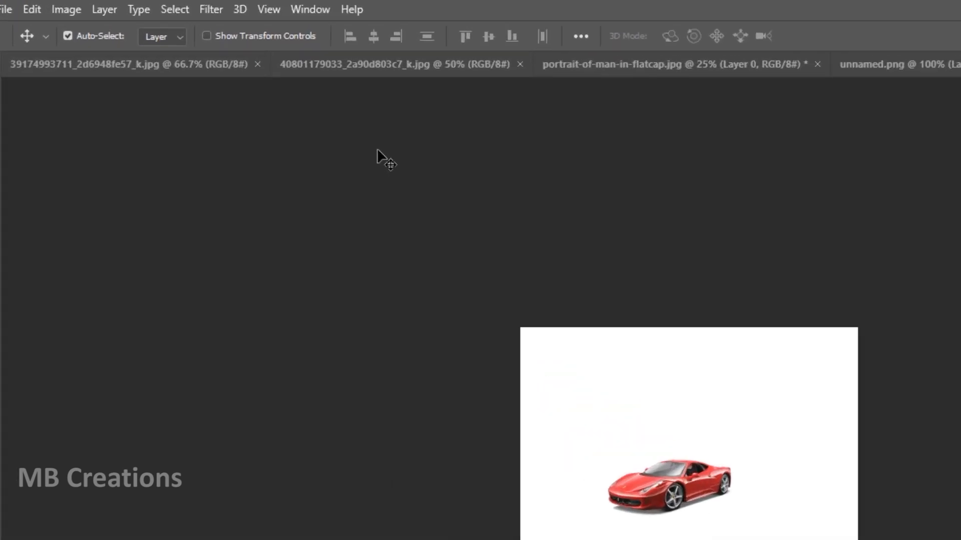
Turn on Pattern Preview for the document with the placed red car.
{"action": "left_click", "coordinate": [276, 9]}
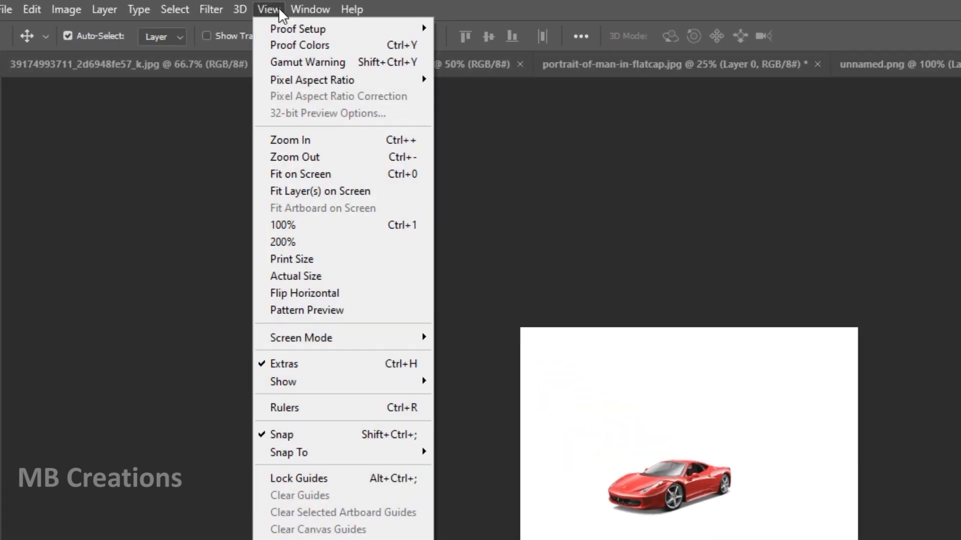
{"action": "left_click", "coordinate": [325, 313]}
{"action": "left_click", "coordinate": [738, 371]}
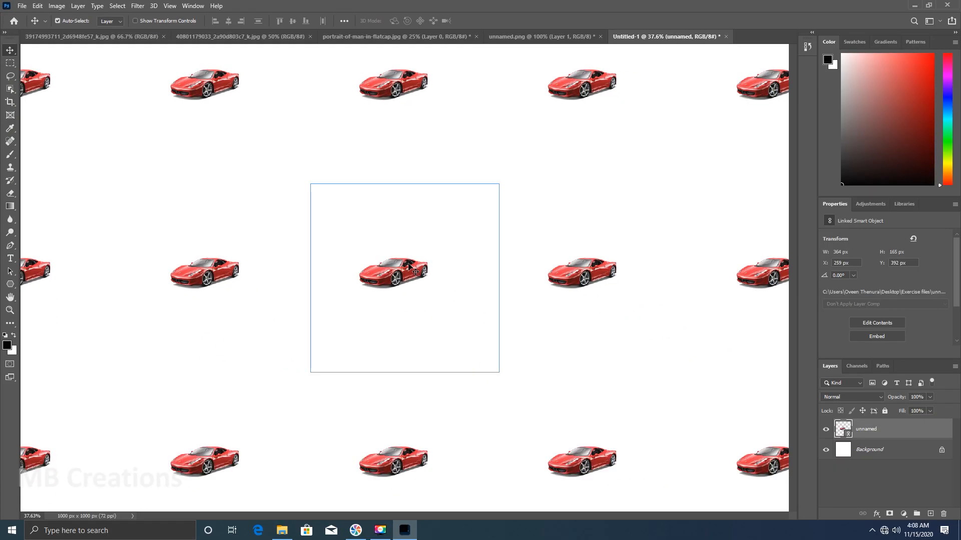
Duplicate the red car into all four corners of the tile and view the larger repeating pattern.
{"action": "left_click_drag", "start_coordinate": [409, 265], "coordinate": [458, 204]}
{"action": "left_click_drag", "start_coordinate": [405, 270], "coordinate": [368, 337]}
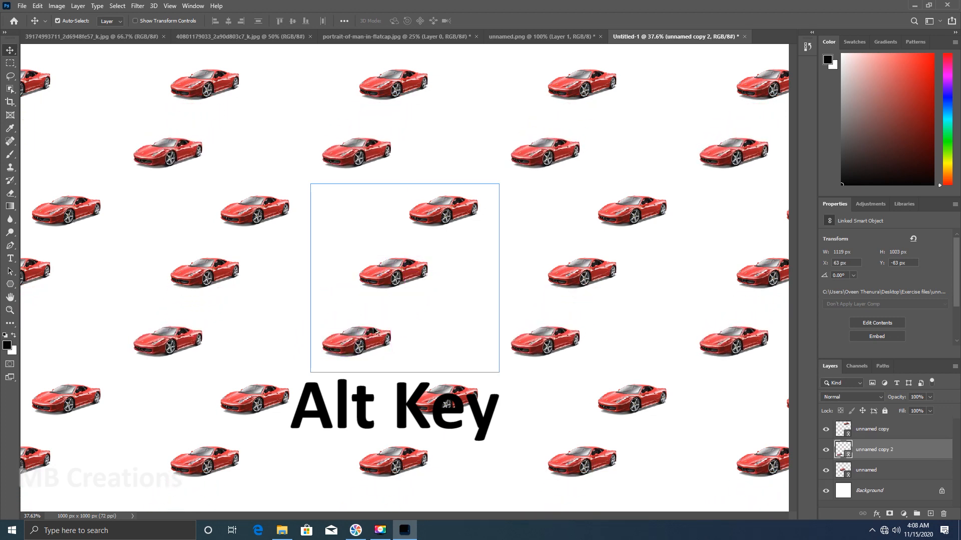
{"action": "left_click_drag", "start_coordinate": [403, 289], "coordinate": [467, 358]}
{"action": "left_click_drag", "start_coordinate": [399, 274], "coordinate": [351, 203]}
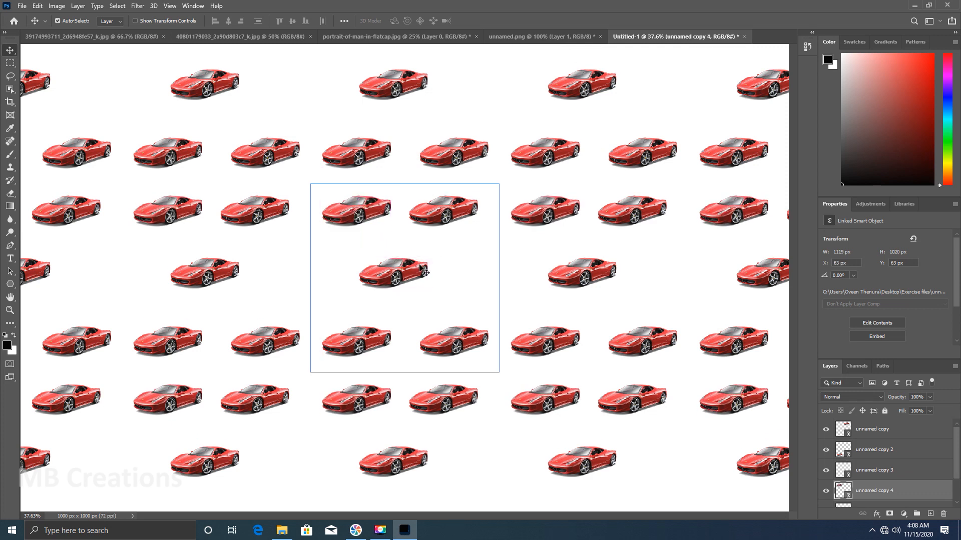
{"action": "scroll", "coordinate": [417, 265], "scroll_direction": "down", "scroll_amount": 3}
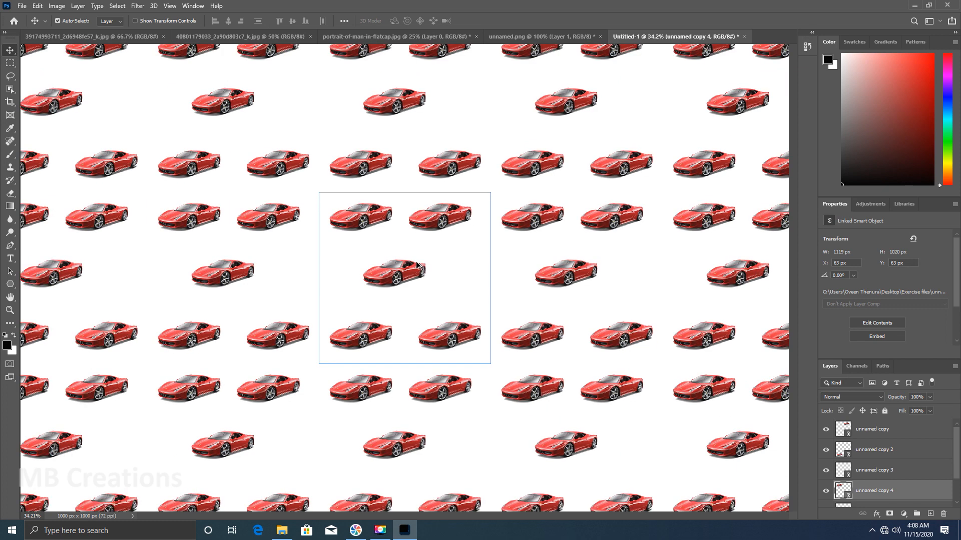
{"action": "scroll", "coordinate": [417, 265], "scroll_direction": "down", "scroll_amount": 4}
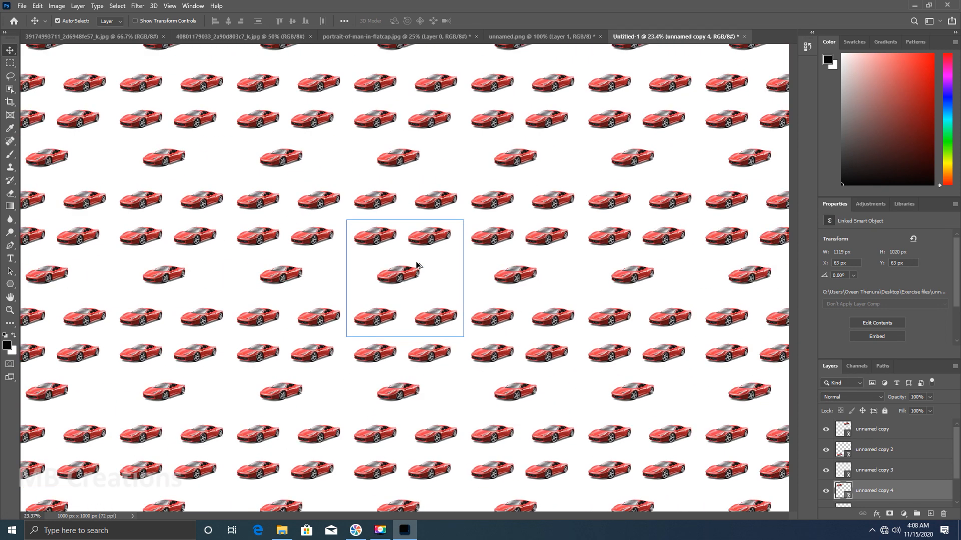
{"action": "scroll", "coordinate": [416, 265], "scroll_direction": "down", "scroll_amount": 1}
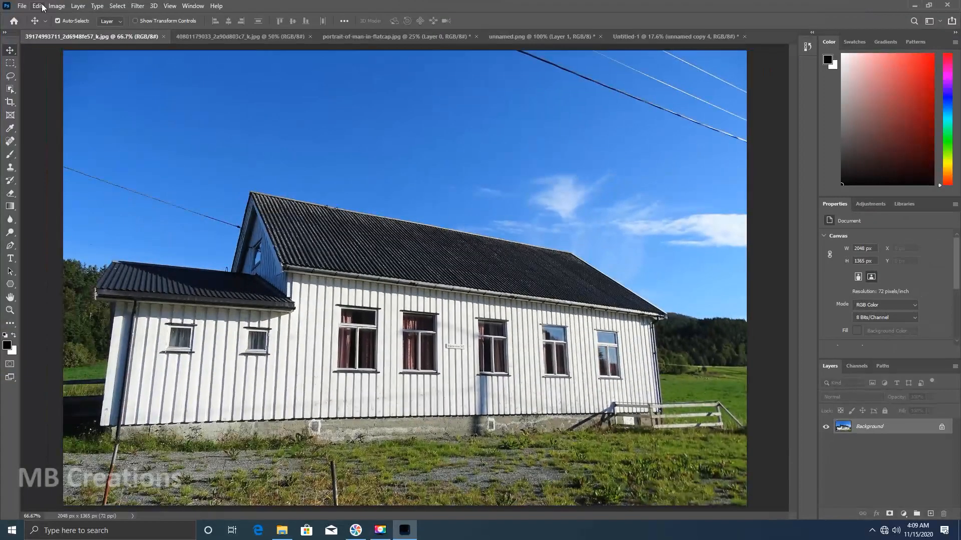
Start Sky Replacement on the white house photo and choose the second sky preset in the Blue Skies group.
{"action": "left_click", "coordinate": [36, 5]}
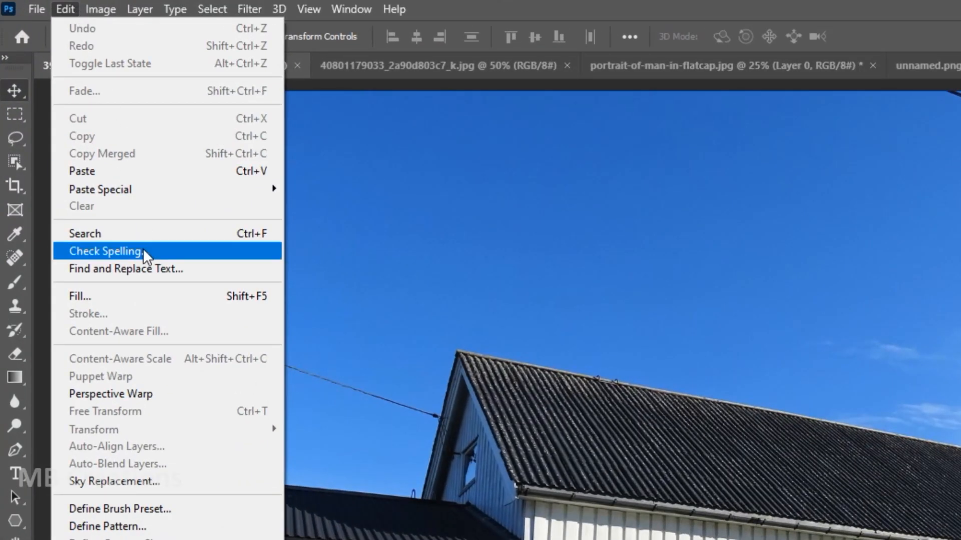
{"action": "left_click", "coordinate": [115, 481]}
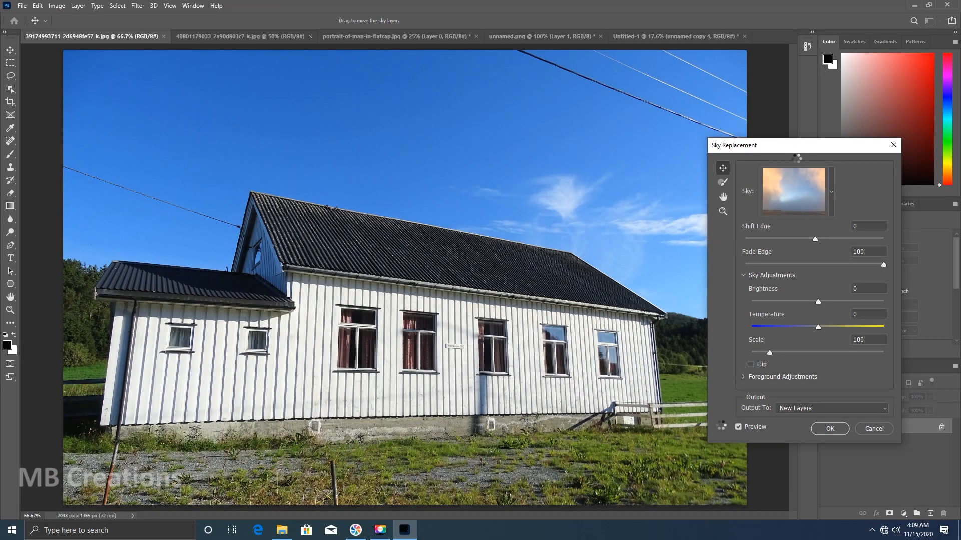
{"action": "left_click_drag", "start_coordinate": [794, 149], "coordinate": [843, 205]}
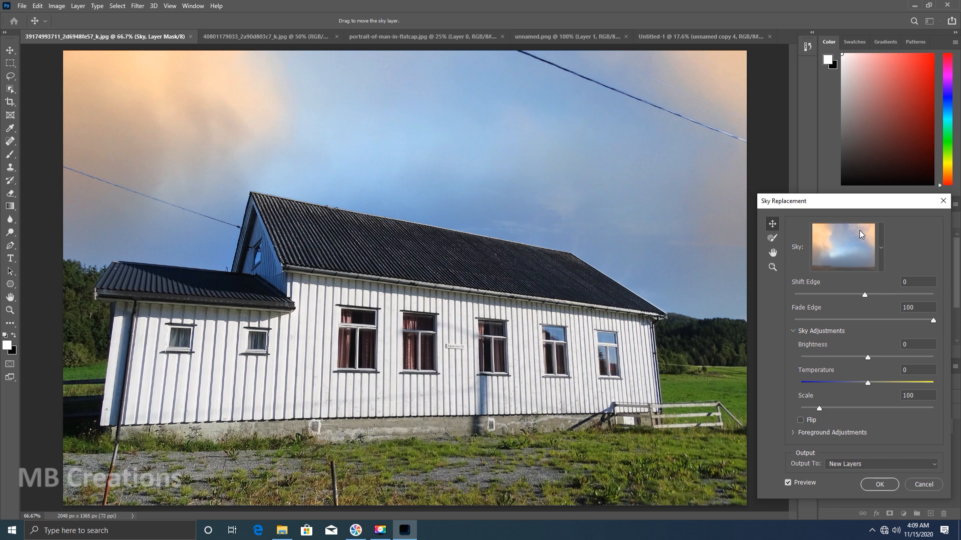
{"action": "left_click", "coordinate": [880, 253]}
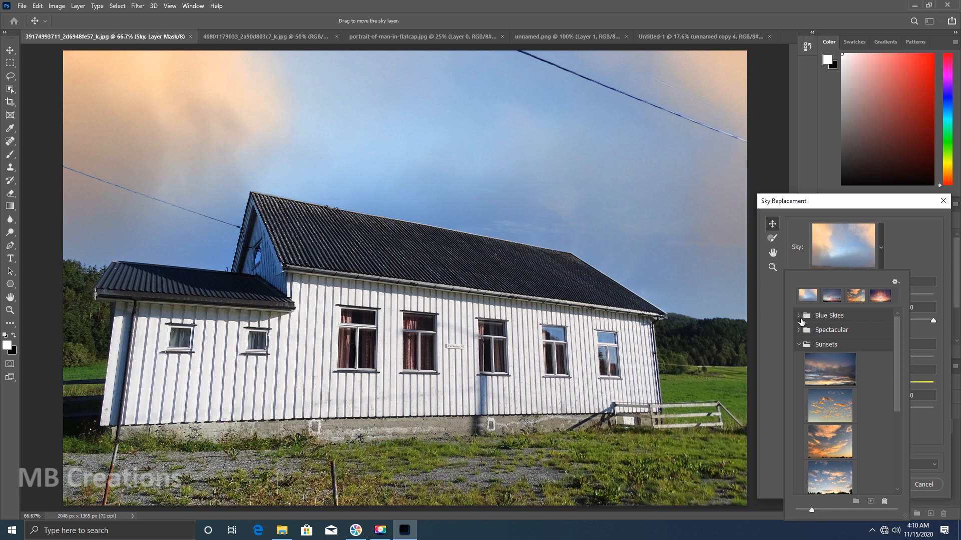
{"action": "left_click", "coordinate": [802, 319]}
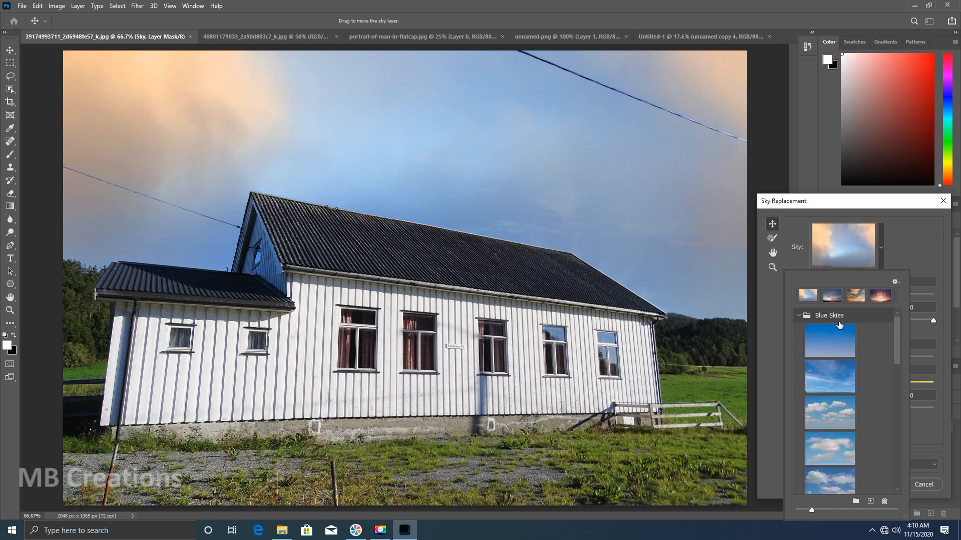
{"action": "left_click", "coordinate": [829, 377]}
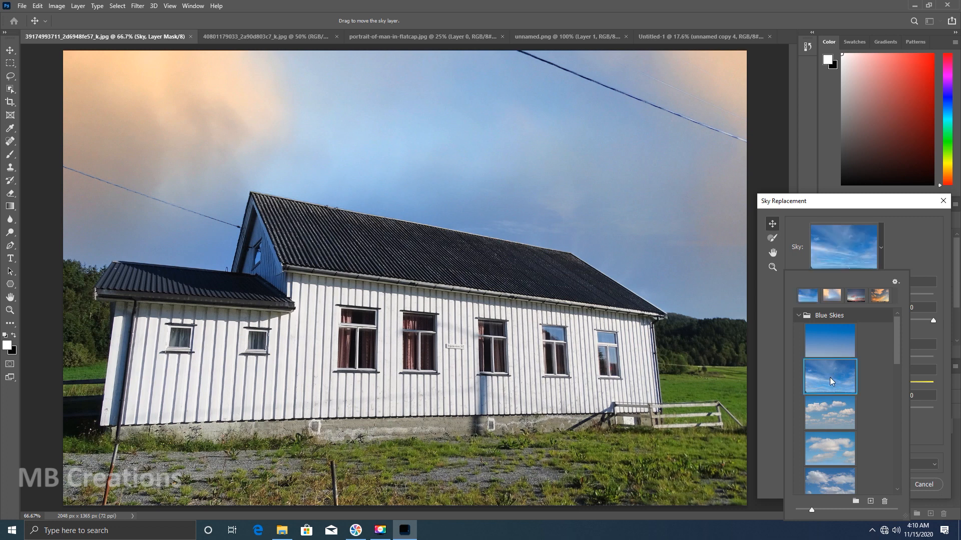
Try the white-cloud sky and BlueSky006 from the Blue Skies presets, and select the dark blue sky with wispy clouds.
{"action": "scroll", "coordinate": [830, 381], "scroll_direction": "down", "scroll_amount": 5}
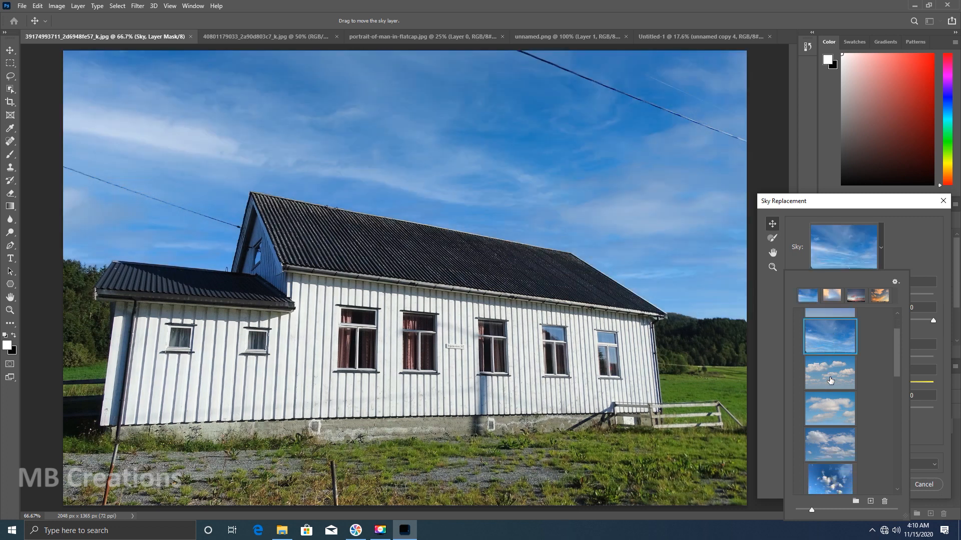
{"action": "scroll", "coordinate": [830, 380], "scroll_direction": "down", "scroll_amount": 1}
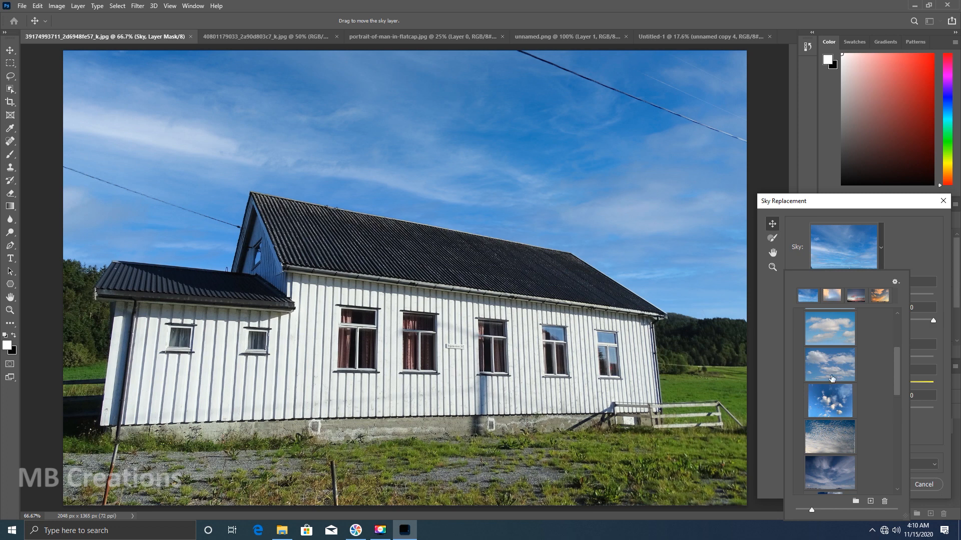
{"action": "left_click", "coordinate": [831, 365]}
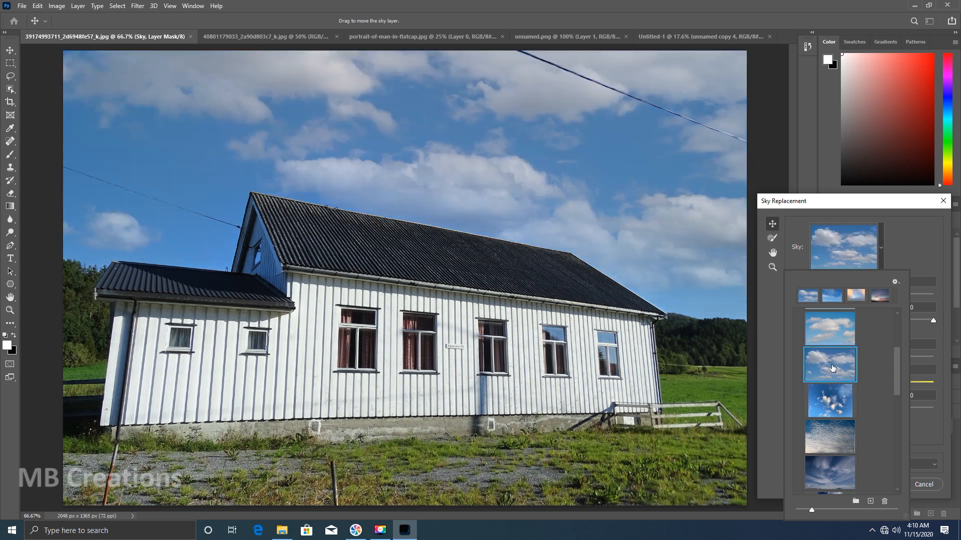
{"action": "scroll", "coordinate": [832, 368], "scroll_direction": "down", "scroll_amount": 1}
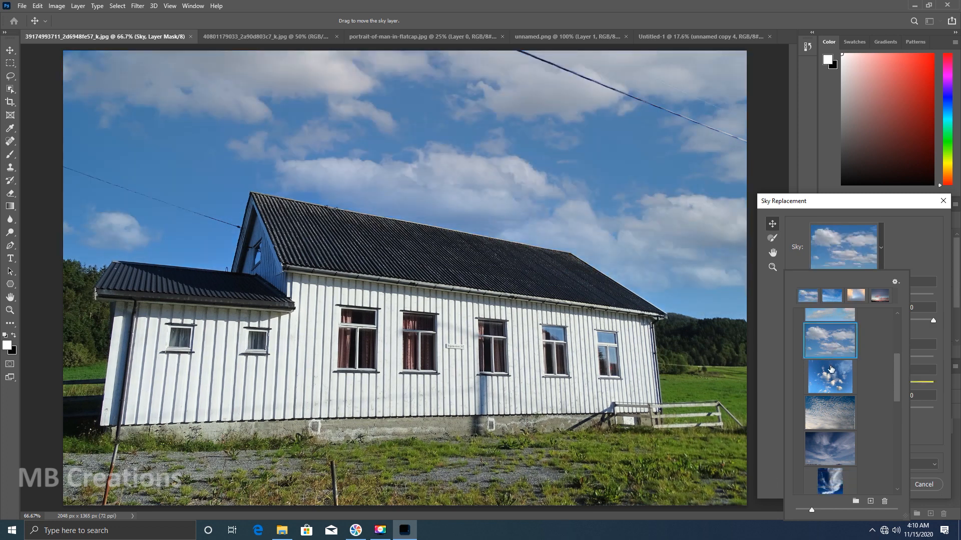
{"action": "left_click", "coordinate": [828, 407]}
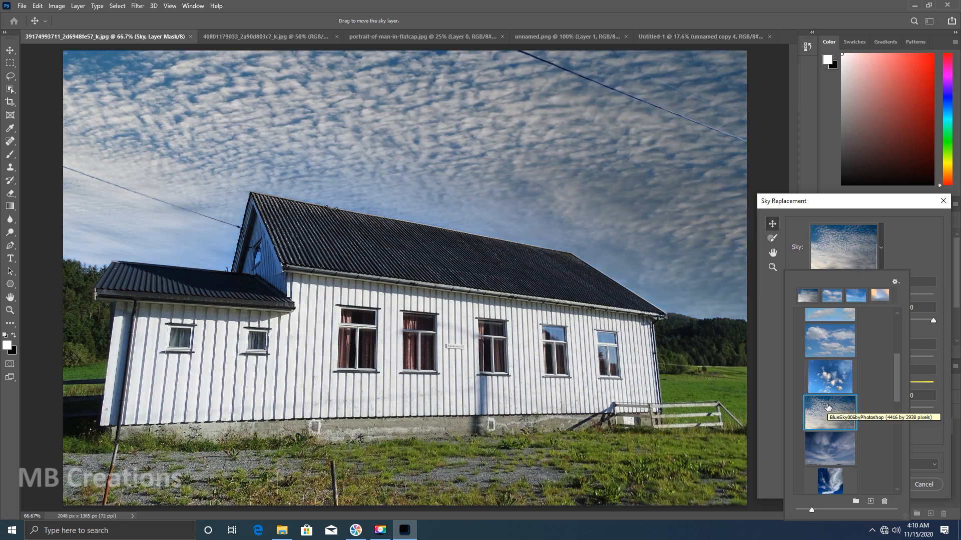
{"action": "scroll", "coordinate": [828, 407], "scroll_direction": "down", "scroll_amount": 1}
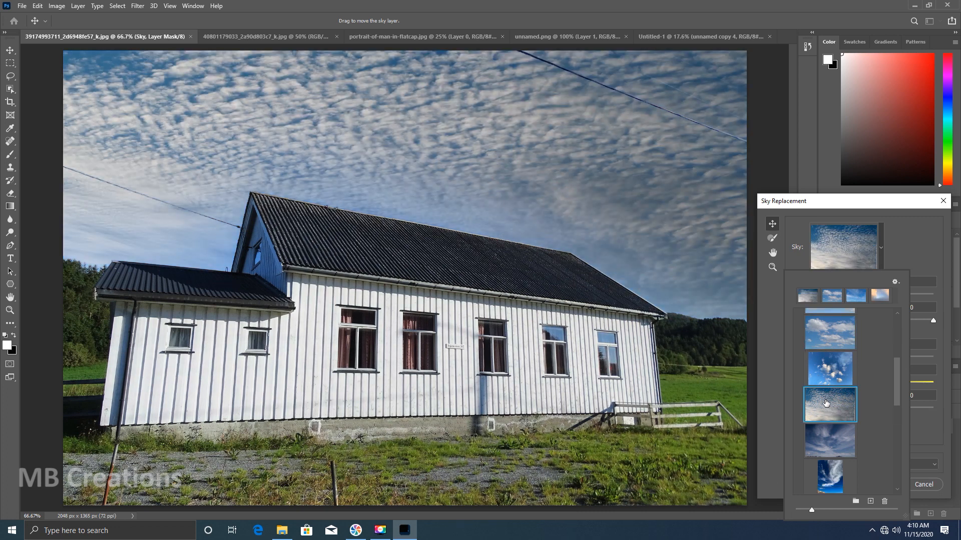
{"action": "left_click", "coordinate": [828, 431]}
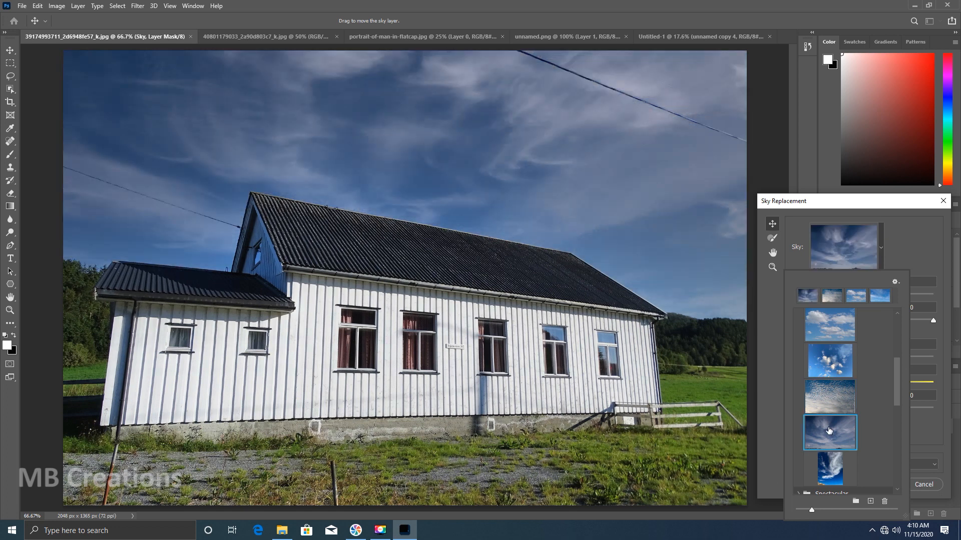
Try three skies from the Spectacular presets: the orange-pink streaked sky, the dark fiery sunset and the blue sky with pink clouds.
{"action": "left_click", "coordinate": [901, 248]}
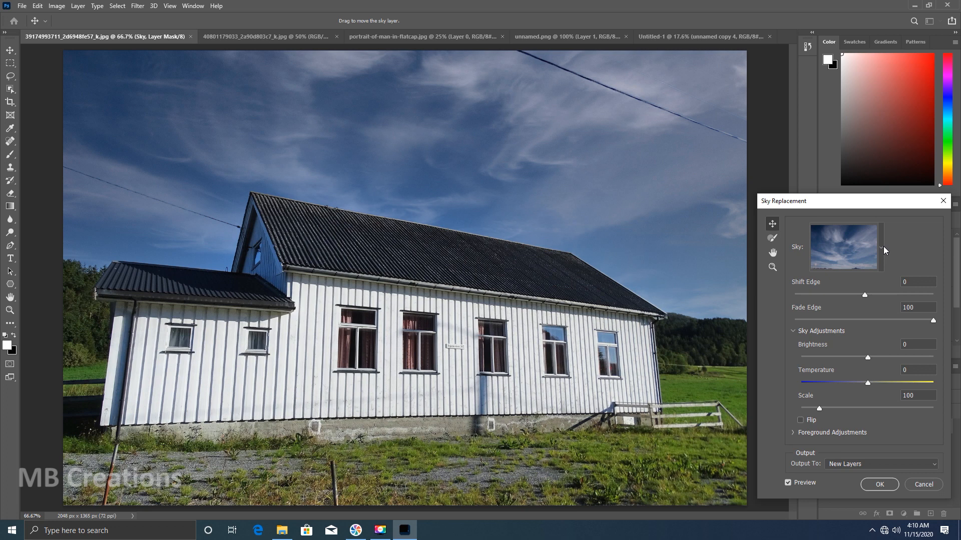
{"action": "left_click", "coordinate": [884, 246]}
{"action": "left_click", "coordinate": [799, 315]}
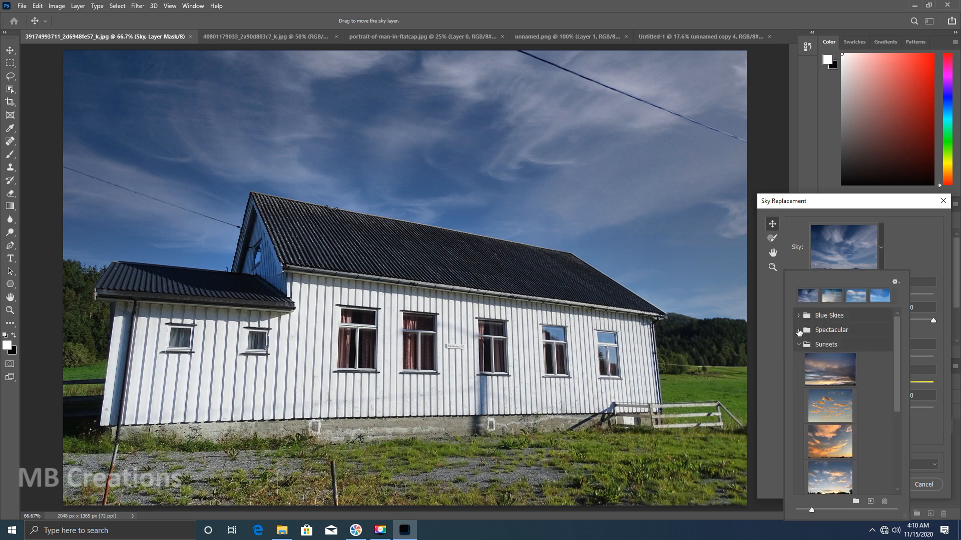
{"action": "left_click", "coordinate": [799, 330]}
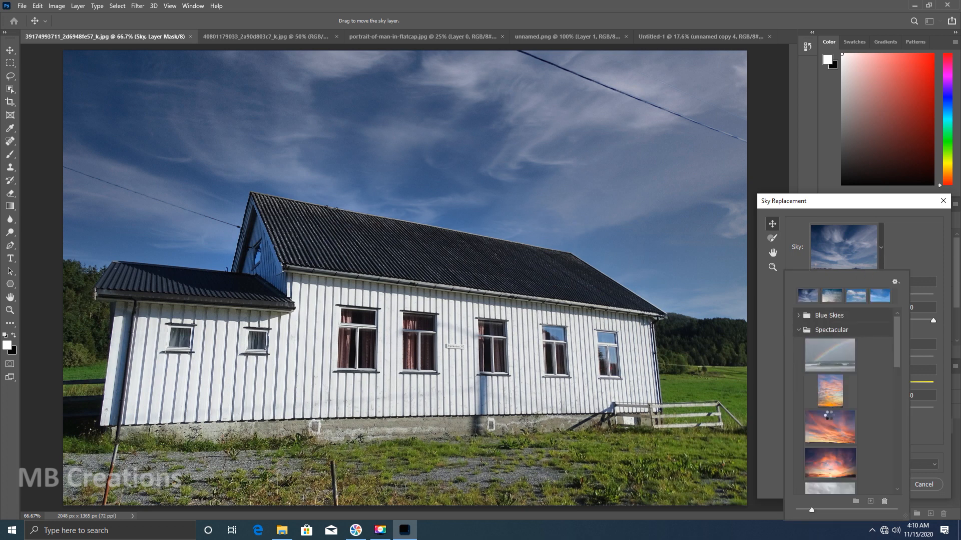
{"action": "left_click", "coordinate": [829, 421]}
{"action": "scroll", "coordinate": [831, 419], "scroll_direction": "down", "scroll_amount": 2}
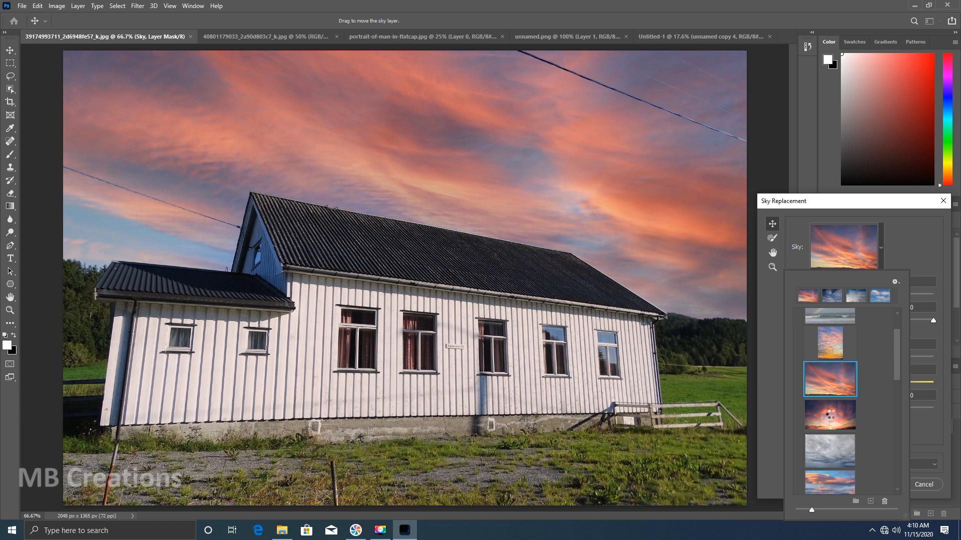
{"action": "left_click", "coordinate": [832, 415]}
{"action": "scroll", "coordinate": [837, 409], "scroll_direction": "down", "scroll_amount": 1}
{"action": "scroll", "coordinate": [836, 410], "scroll_direction": "down", "scroll_amount": 1}
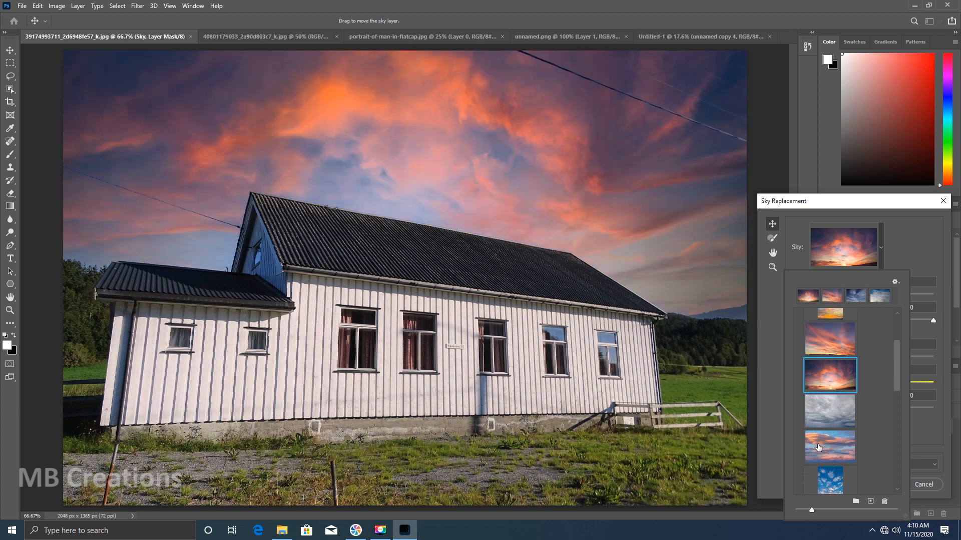
{"action": "left_click", "coordinate": [818, 441]}
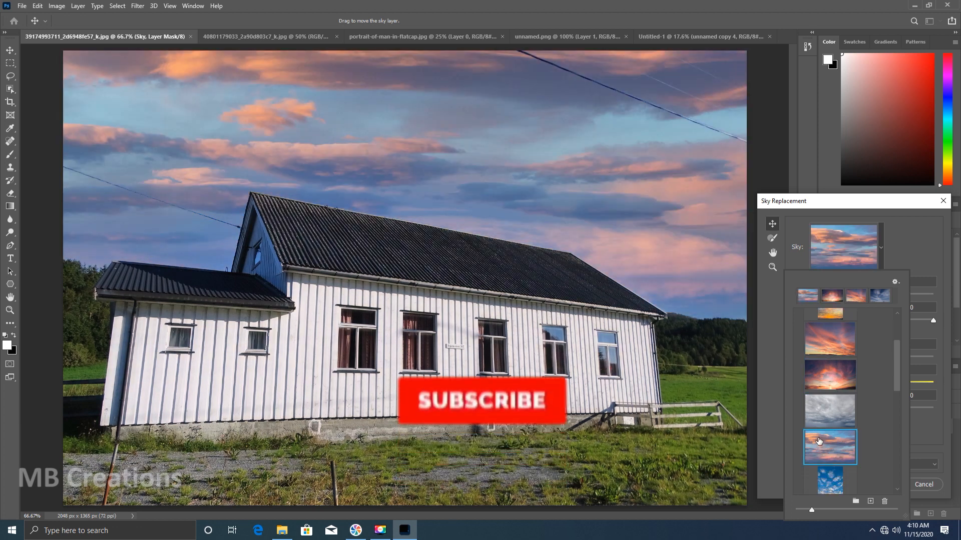
{"action": "left_click", "coordinate": [898, 260]}
Try the two orange-cloud skies from the Sunsets presets, and select the dusk sky with pinkish-red clouds.
{"action": "left_click", "coordinate": [881, 247]}
{"action": "left_click", "coordinate": [796, 333]}
{"action": "left_click", "coordinate": [799, 345]}
{"action": "scroll", "coordinate": [825, 358], "scroll_direction": "down", "scroll_amount": 1}
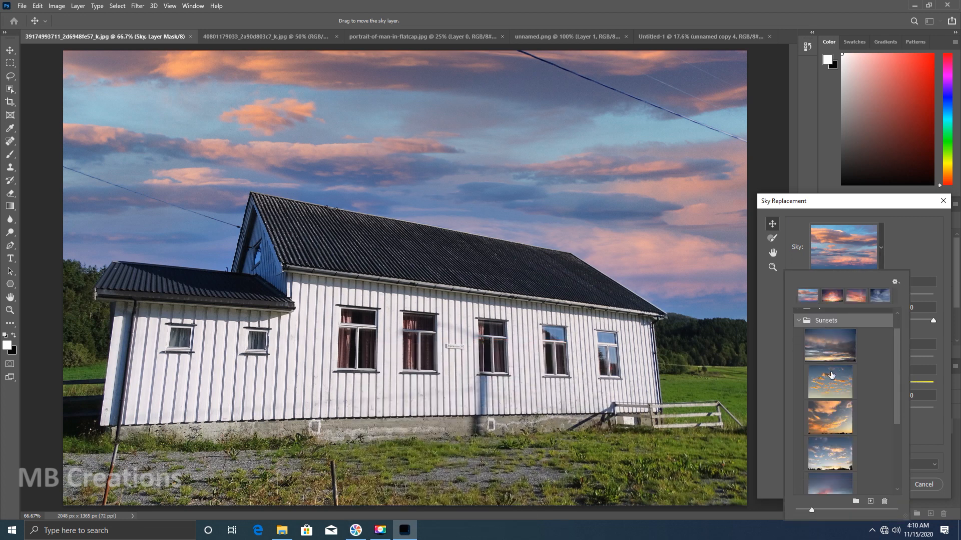
{"action": "left_click", "coordinate": [830, 380]}
{"action": "scroll", "coordinate": [831, 378], "scroll_direction": "down", "scroll_amount": 2}
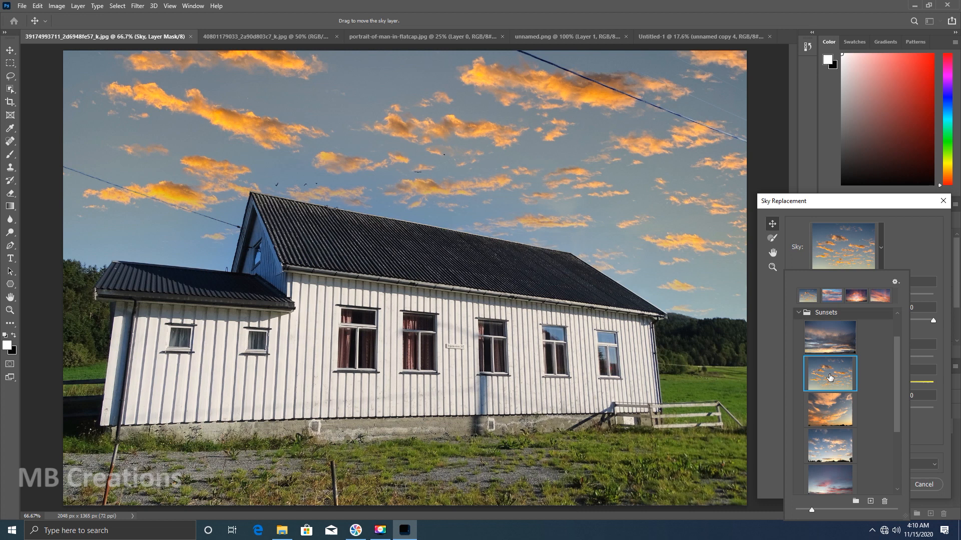
{"action": "left_click", "coordinate": [826, 406]}
{"action": "scroll", "coordinate": [826, 405], "scroll_direction": "down", "scroll_amount": 3}
{"action": "left_click", "coordinate": [826, 403]}
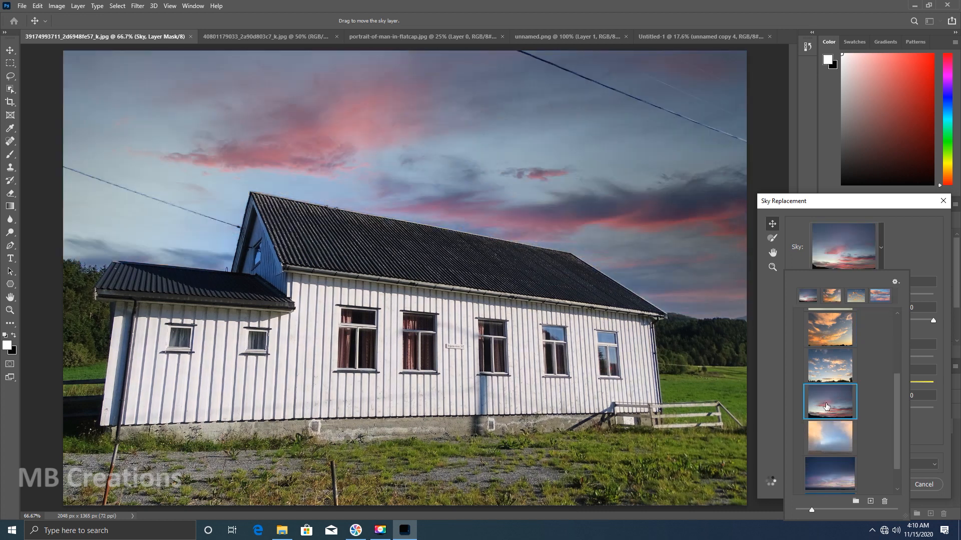
{"action": "left_click", "coordinate": [897, 259]}
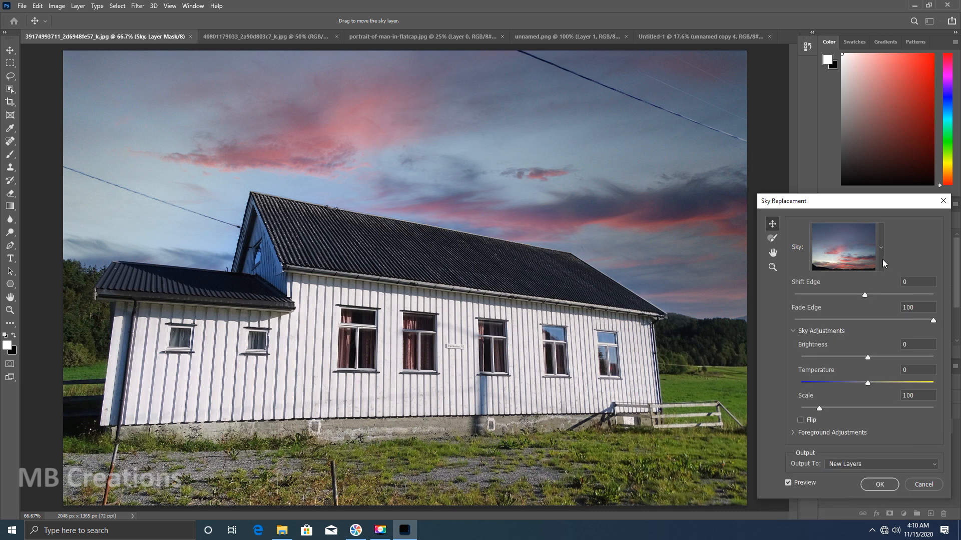
Collapse the Sunsets preset group and apply the sky replacement with output to New Layers.
{"action": "left_click", "coordinate": [881, 255]}
{"action": "left_click", "coordinate": [799, 344]}
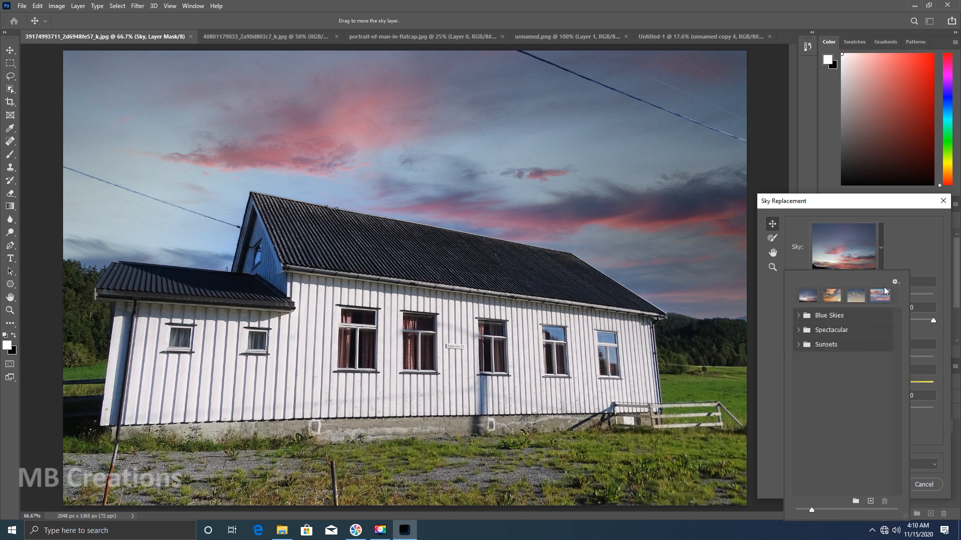
{"action": "left_click", "coordinate": [910, 257]}
{"action": "left_click", "coordinate": [882, 483]}
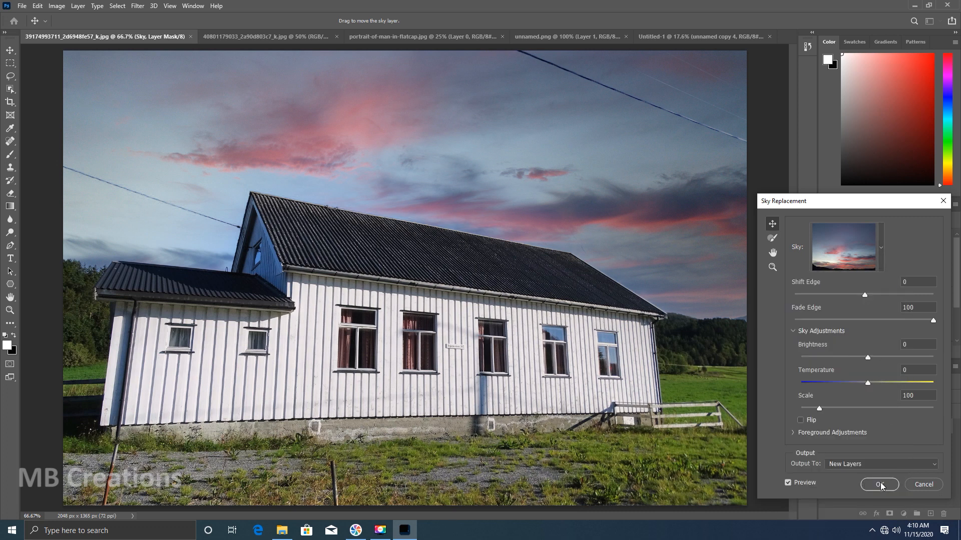